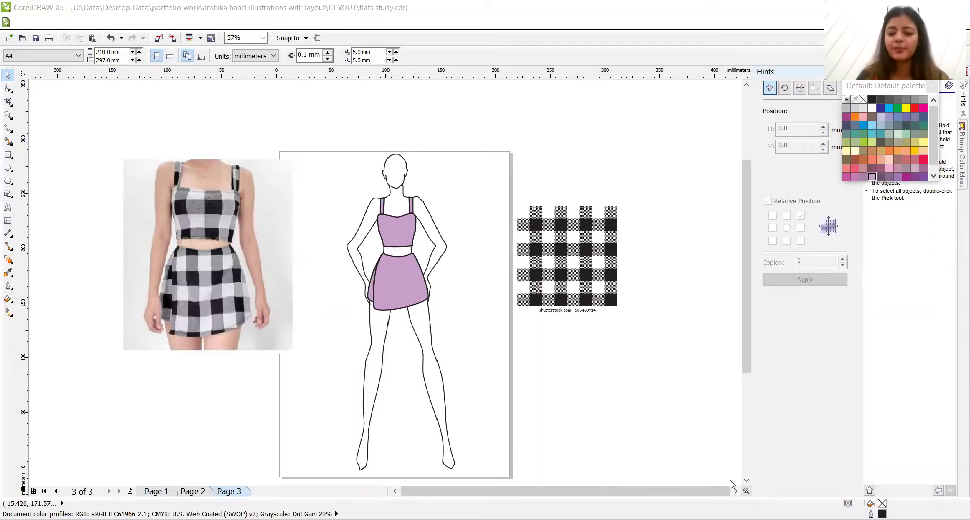
- Set the skirt, crop top, left strap and right strap to no fill, removing the lilac
{"action": "left_click", "coordinate": [746, 482]}
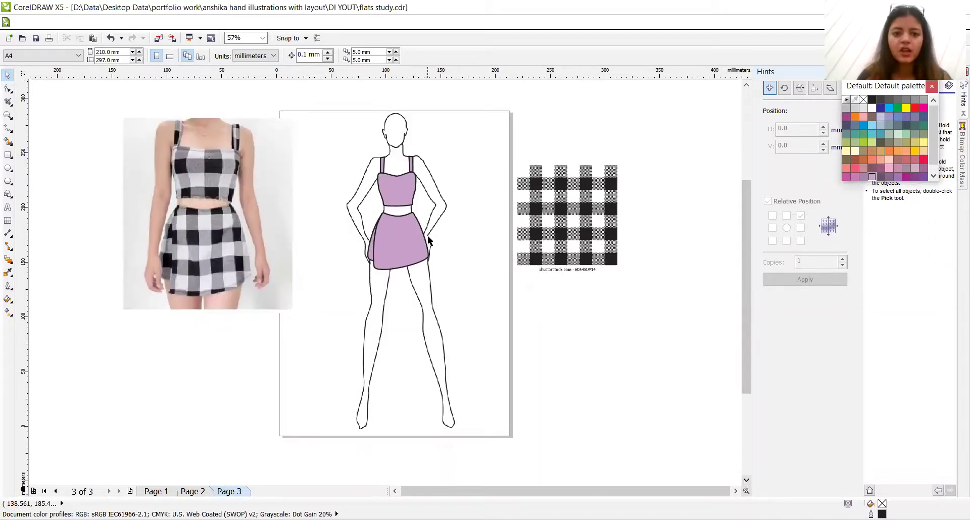
{"action": "left_click", "coordinate": [395, 251]}
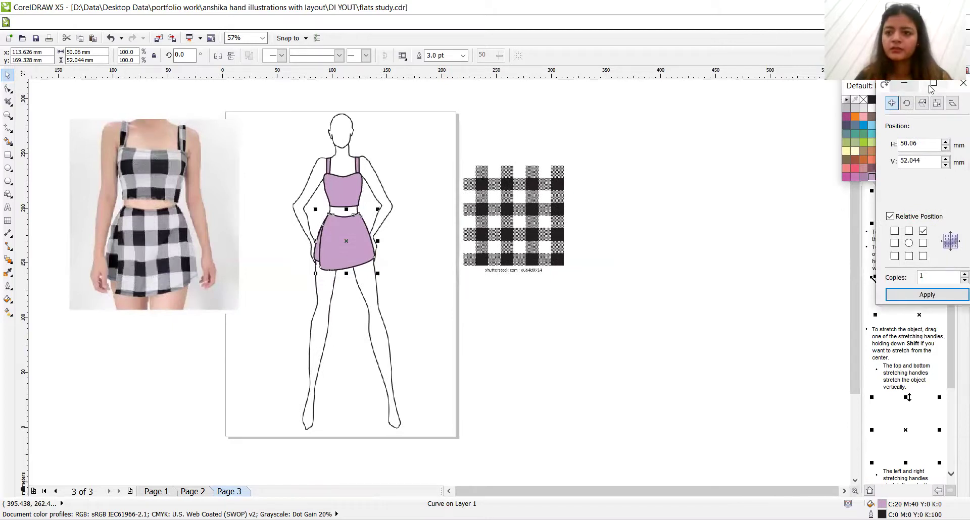
{"action": "left_click", "coordinate": [863, 100]}
{"action": "left_click", "coordinate": [352, 185]}
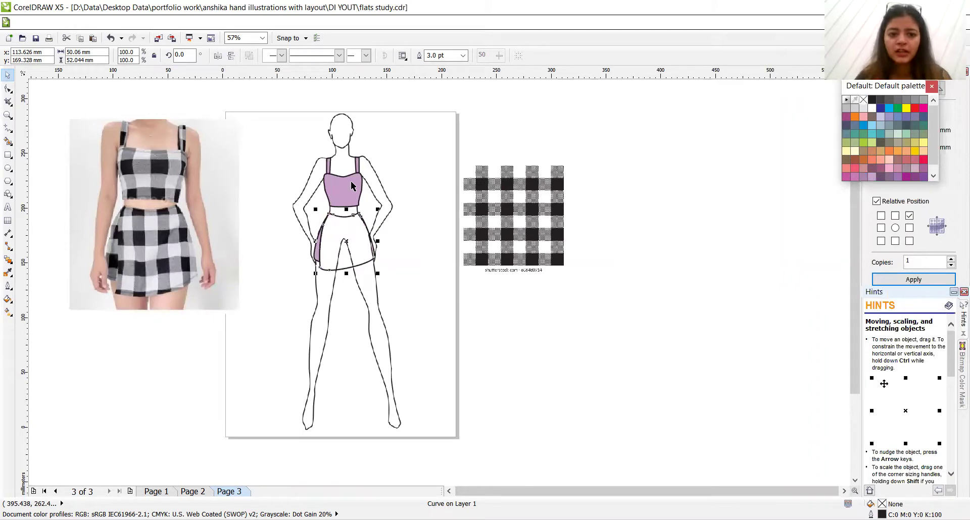
{"action": "left_click", "coordinate": [862, 100]}
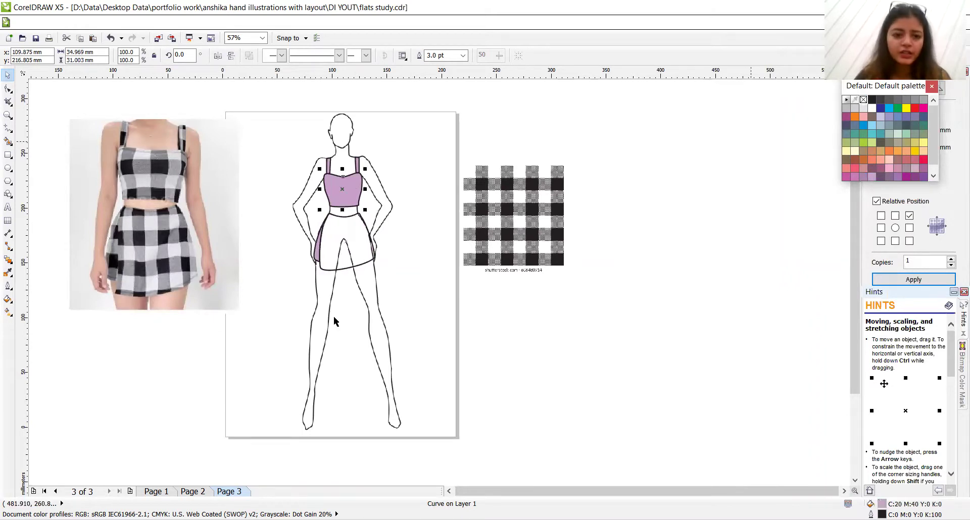
{"action": "left_click", "coordinate": [321, 251]}
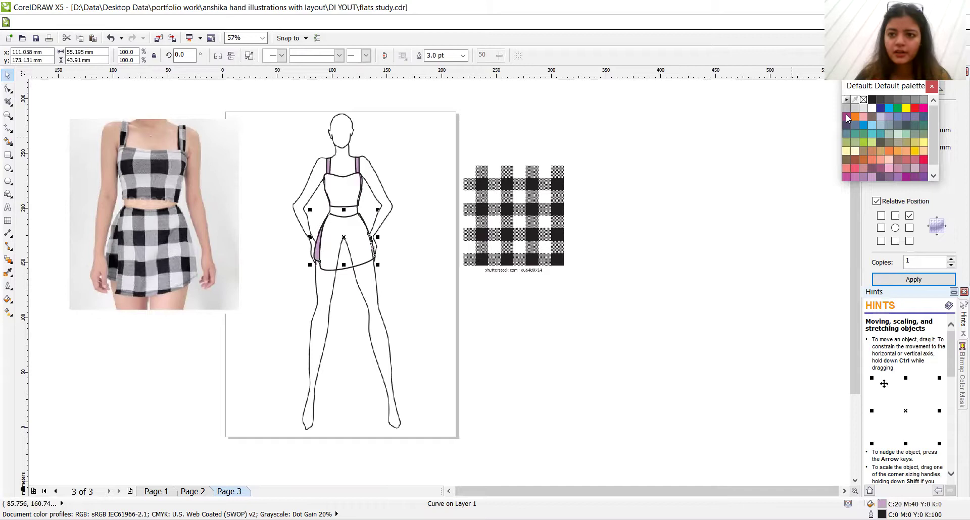
{"action": "left_click", "coordinate": [332, 163]}
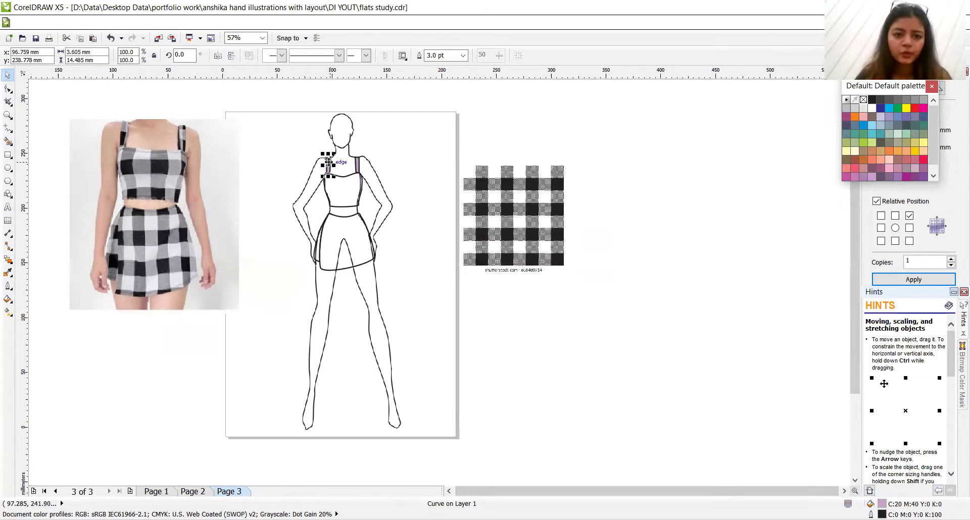
{"action": "left_click", "coordinate": [862, 100]}
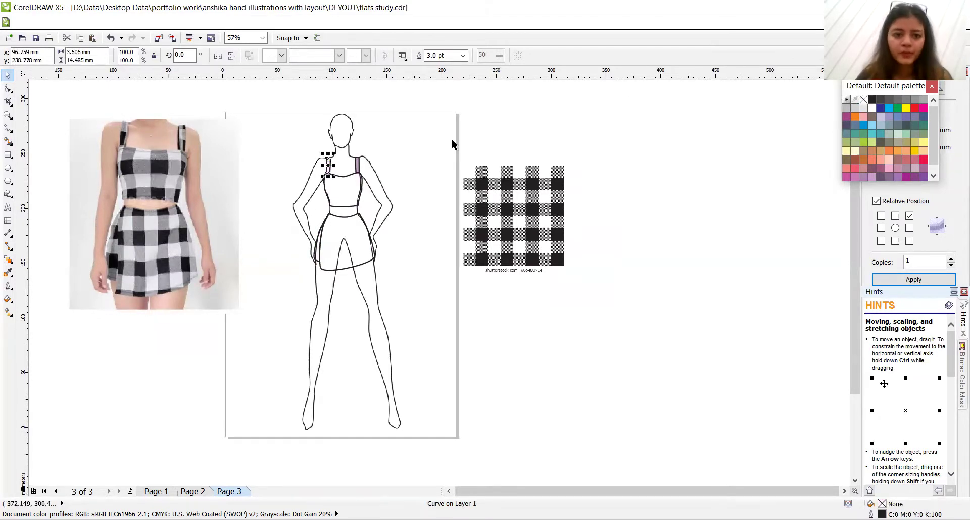
{"action": "left_click", "coordinate": [357, 169]}
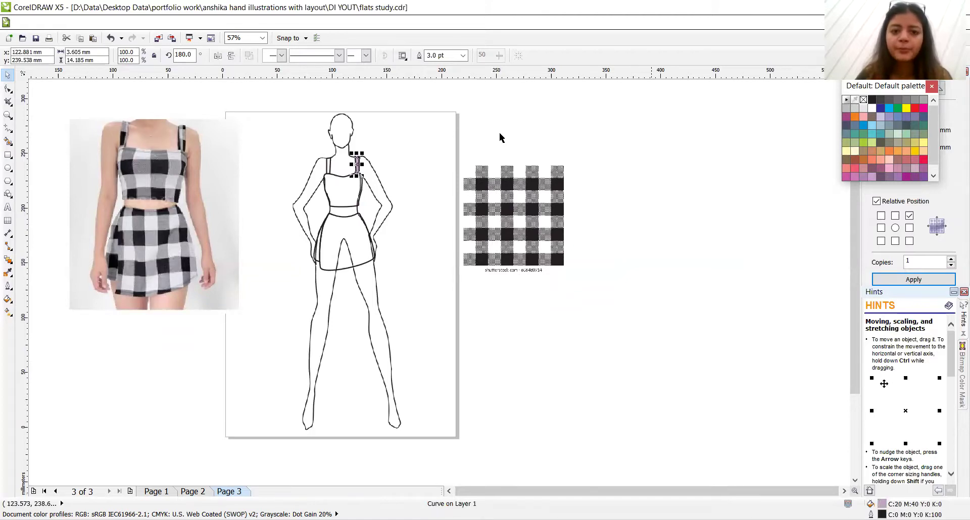
{"action": "left_click", "coordinate": [864, 100]}
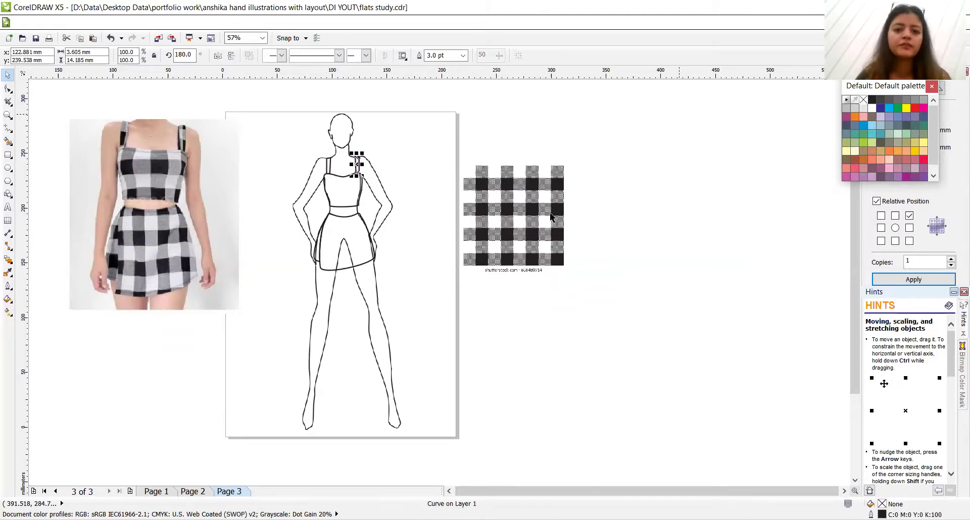
- Draw a test circle overlapping the gingham image's right edge
{"action": "left_click", "coordinate": [519, 236]}
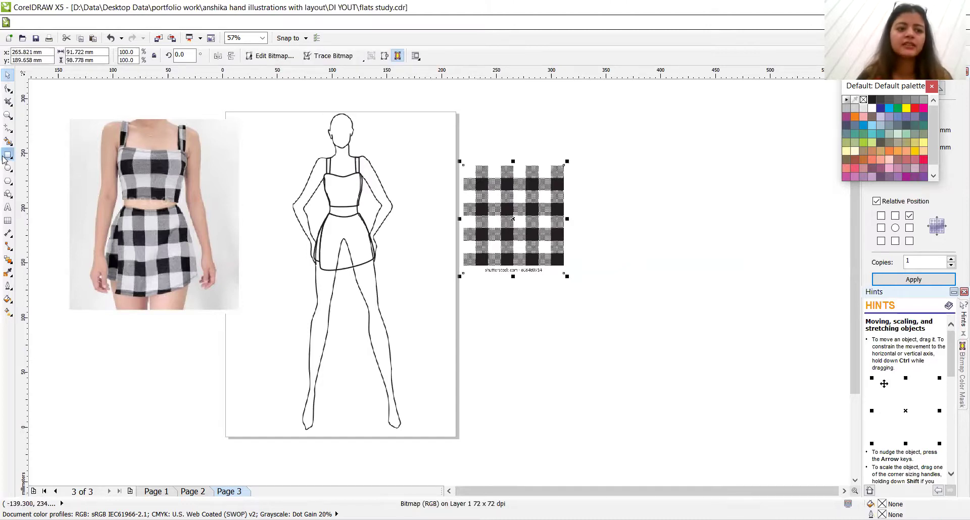
{"action": "left_click", "coordinate": [8, 155]}
{"action": "left_click_drag", "start_coordinate": [605, 219], "coordinate": [643, 270]}
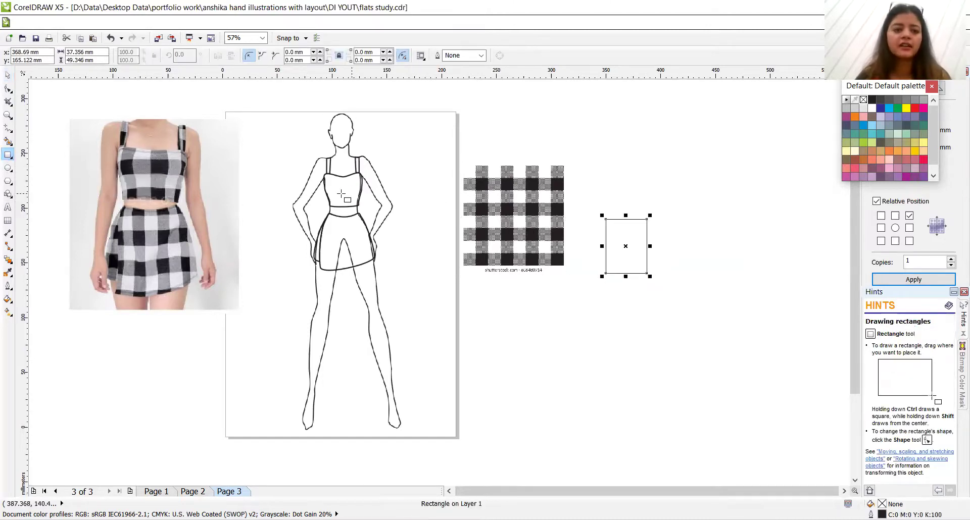
{"action": "key", "text": "ctrl+z"}
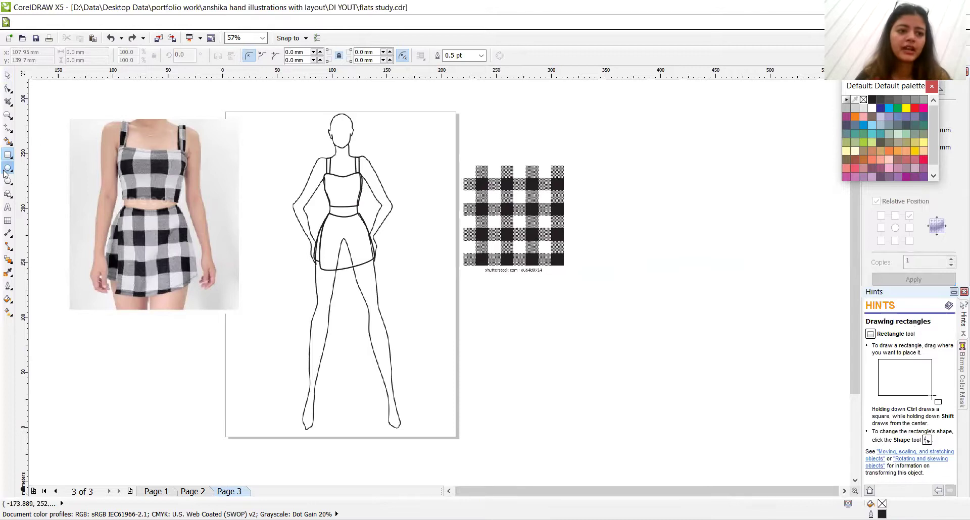
{"action": "left_click", "coordinate": [8, 168]}
{"action": "left_click_drag", "start_coordinate": [539, 202], "coordinate": [635, 292]}
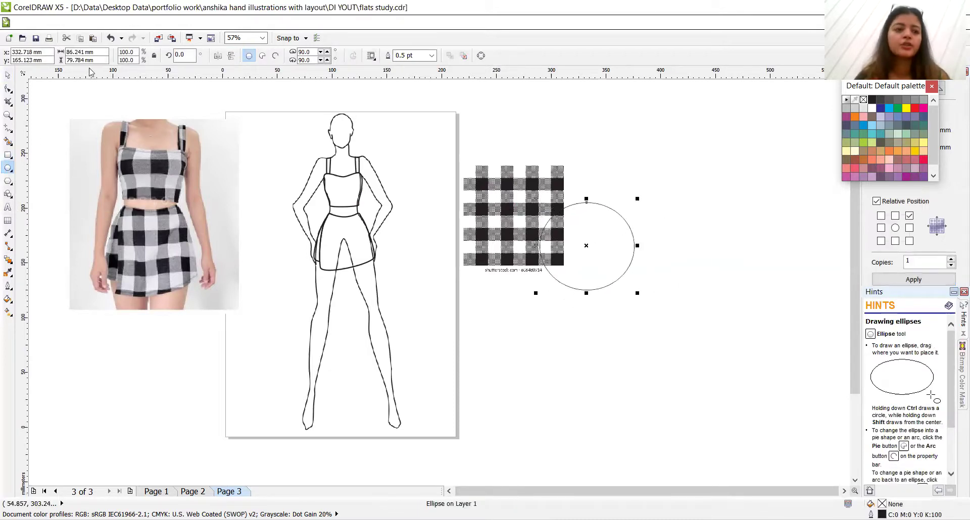
{"action": "left_click", "coordinate": [6, 76]}
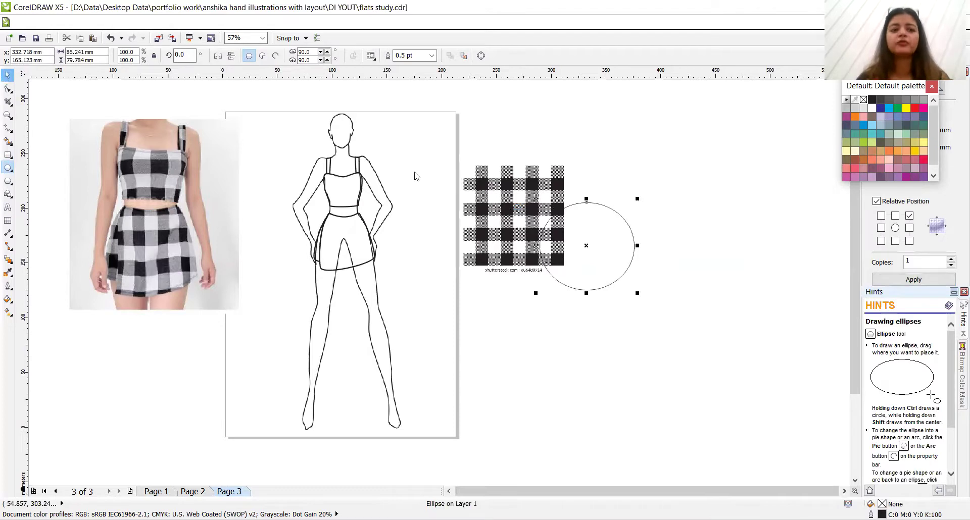
- Place the gingham bitmap inside the circle with PowerClip Place Inside Container
{"action": "left_click", "coordinate": [476, 167]}
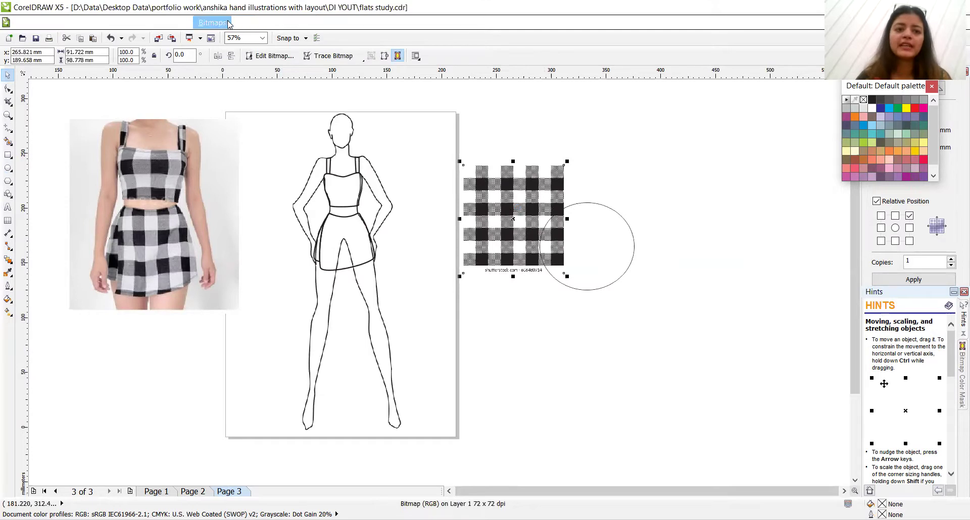
{"action": "left_click", "coordinate": [177, 23]}
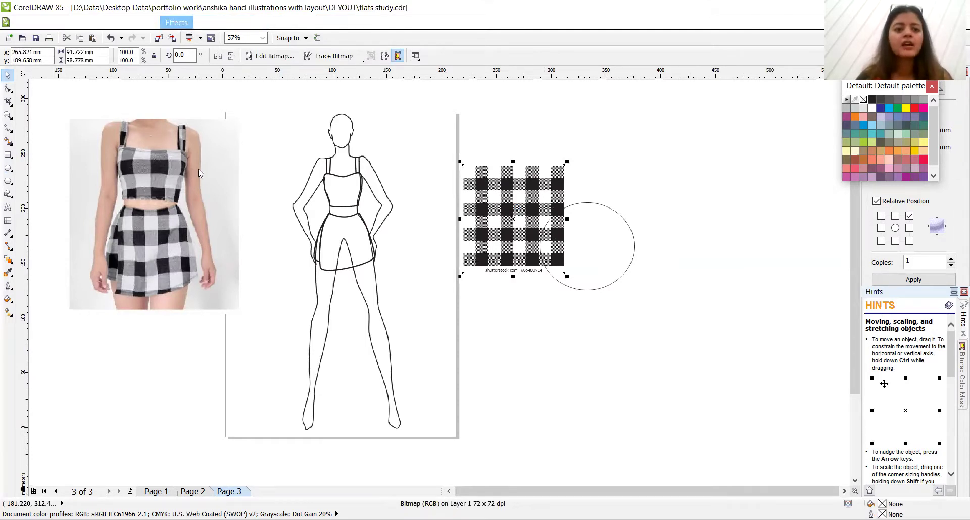
{"action": "mouse_move", "coordinate": [223, 191]}
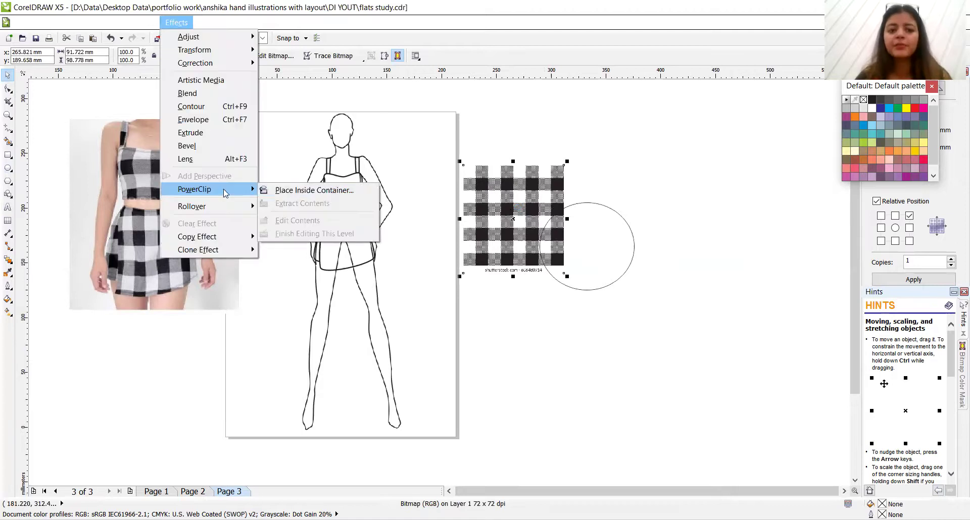
{"action": "left_click", "coordinate": [307, 193]}
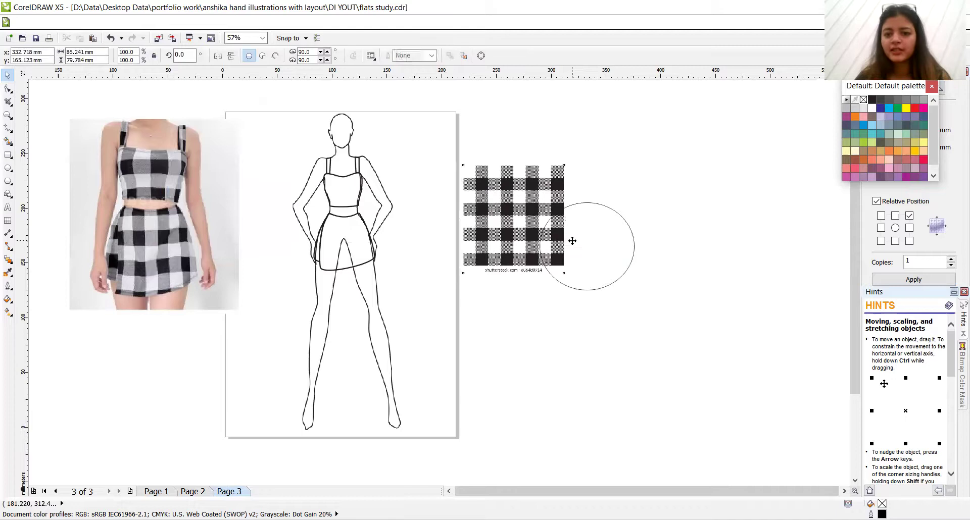
{"action": "left_click", "coordinate": [569, 239]}
{"action": "right_click", "coordinate": [572, 241]}
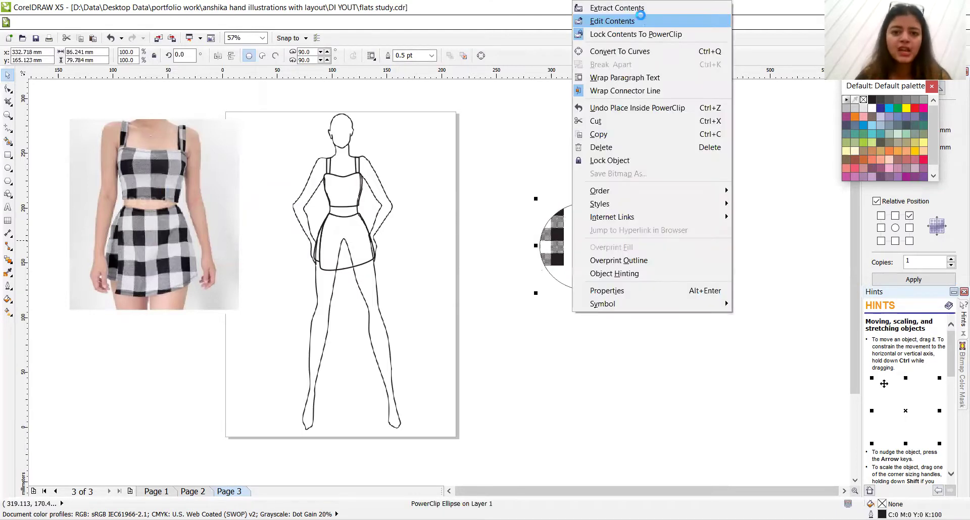
- Edit the circle's PowerClip contents and centre the gingham bitmap over the circle
{"action": "left_click", "coordinate": [641, 21]}
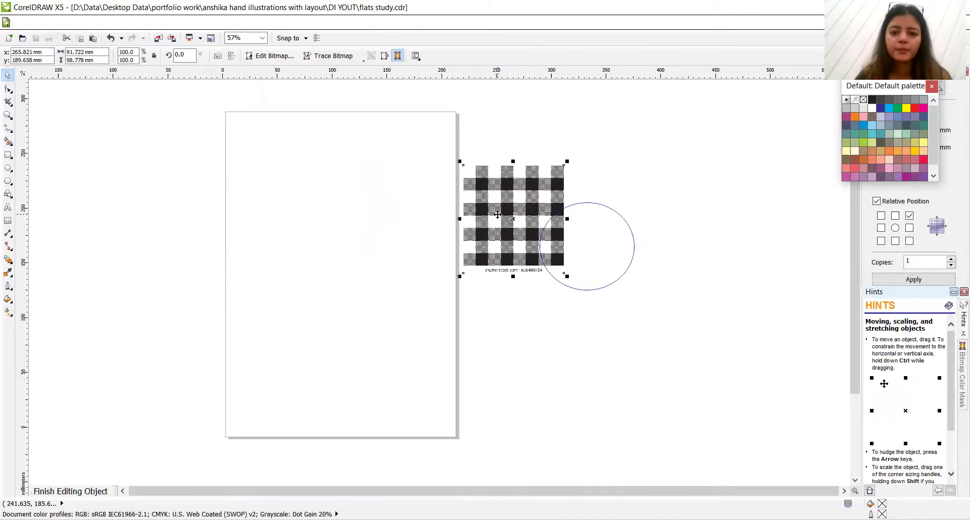
{"action": "left_click", "coordinate": [497, 215]}
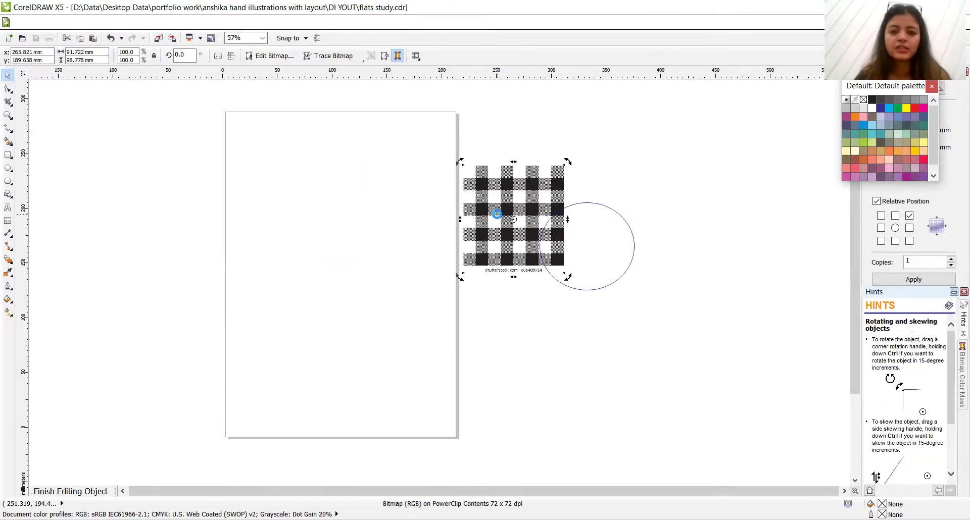
{"action": "key", "text": "Delete"}
{"action": "key", "text": "ctrl+z"}
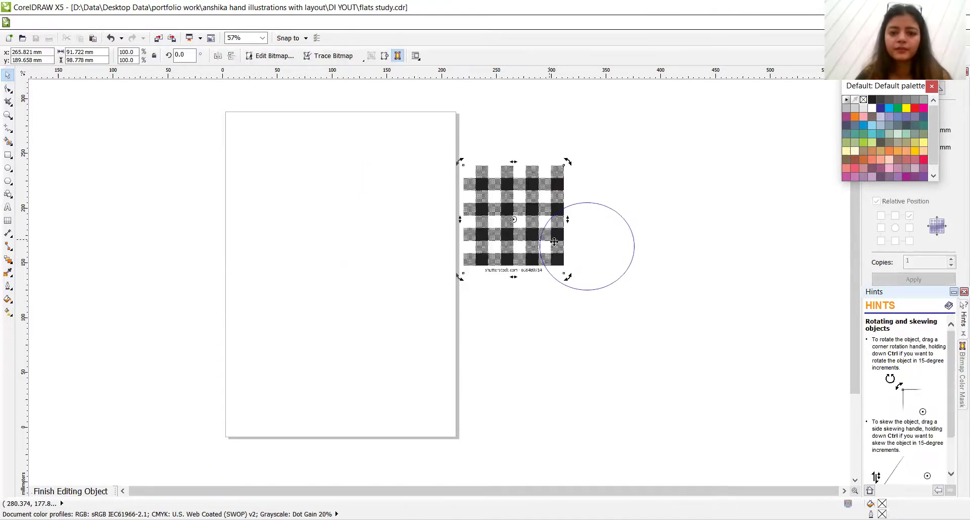
{"action": "right_click", "coordinate": [574, 250]}
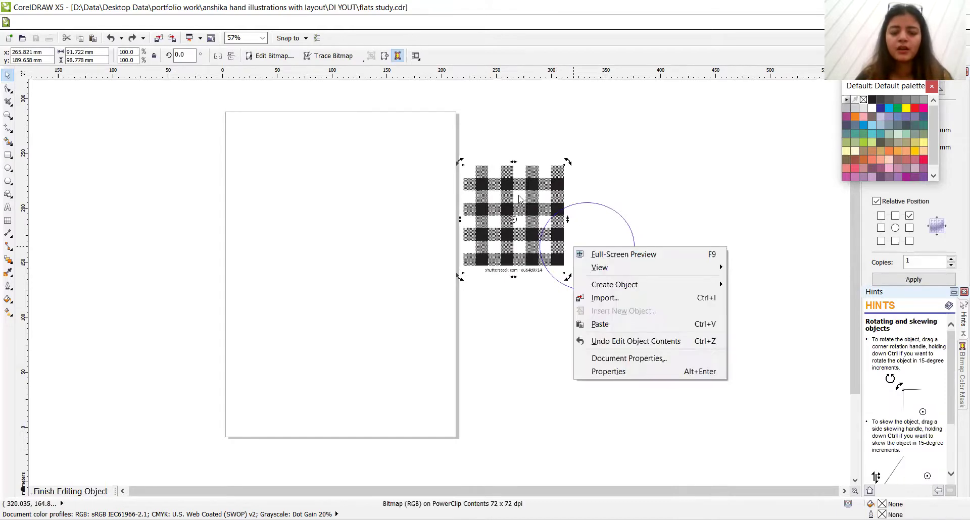
{"action": "left_click", "coordinate": [520, 199]}
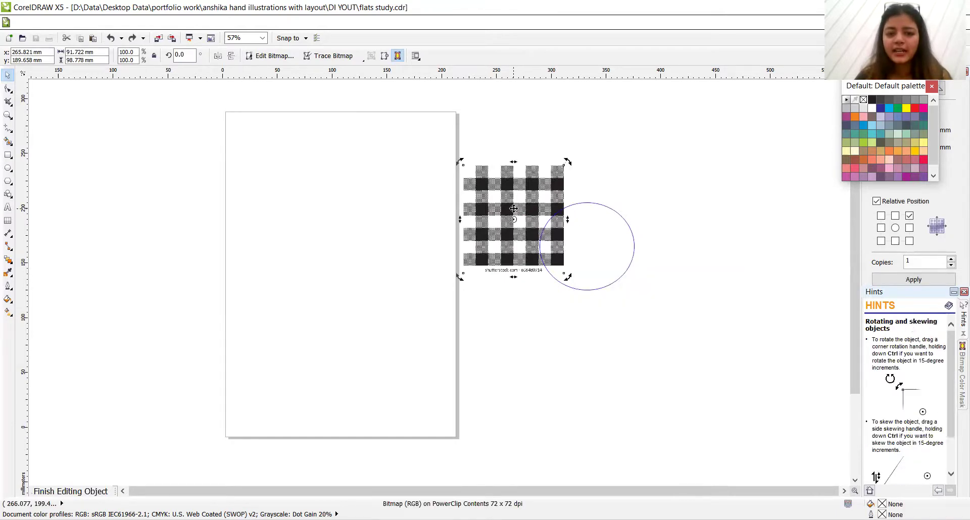
{"action": "left_click", "coordinate": [514, 209]}
{"action": "left_click_drag", "start_coordinate": [514, 208], "coordinate": [586, 244]}
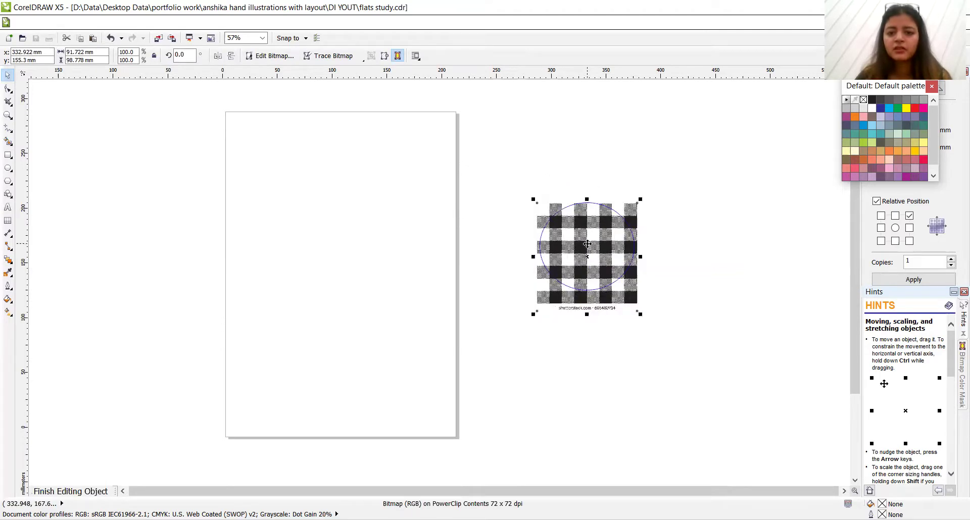
- Scale the clipped gingham up to 148% and finish editing this level
{"action": "left_click", "coordinate": [587, 244]}
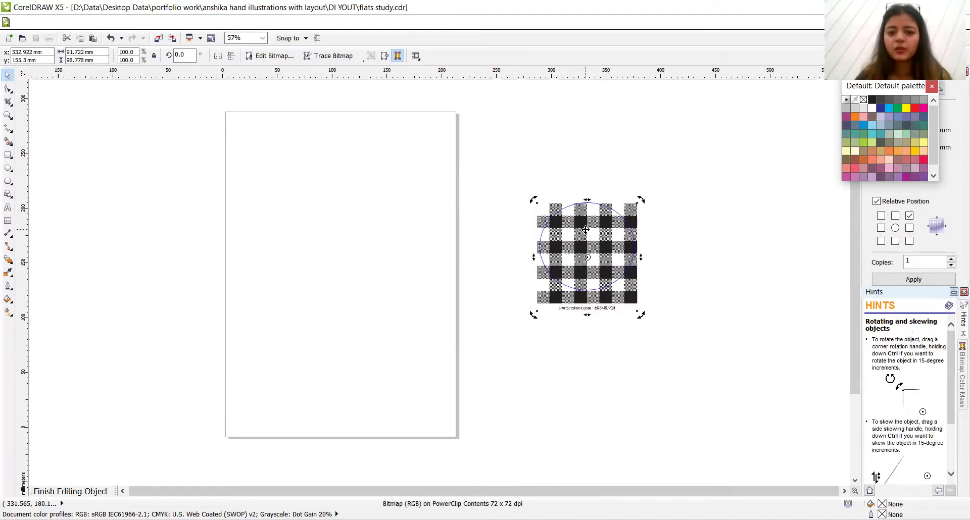
{"action": "left_click", "coordinate": [585, 230]}
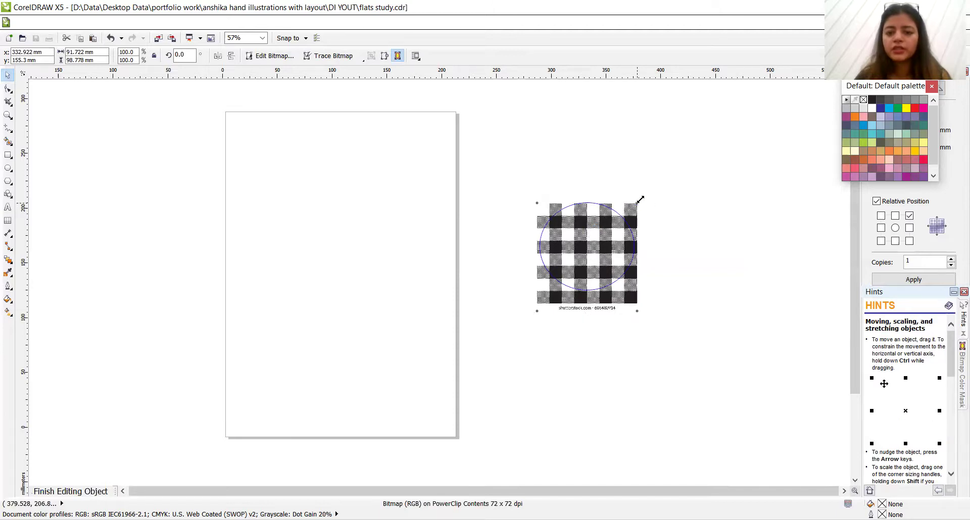
{"action": "left_click_drag", "start_coordinate": [639, 200], "coordinate": [688, 147]}
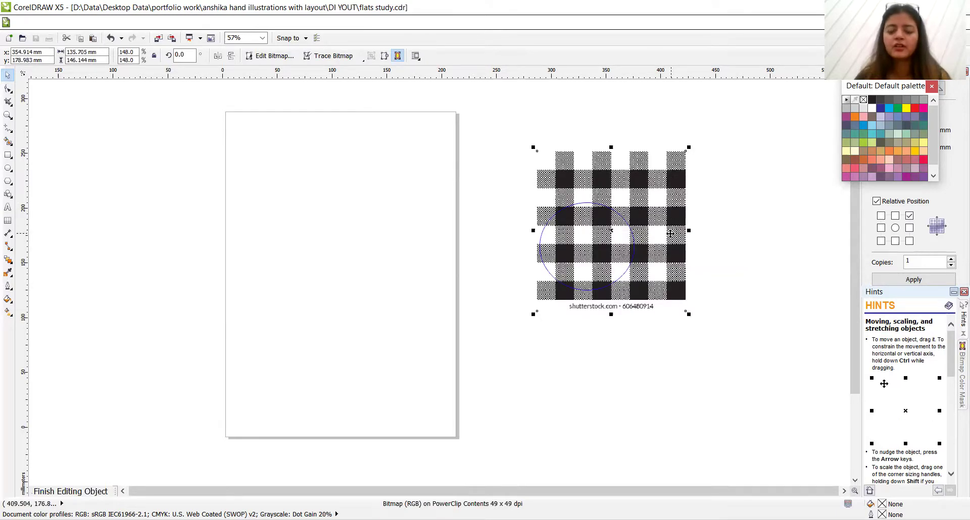
{"action": "right_click", "coordinate": [584, 217]}
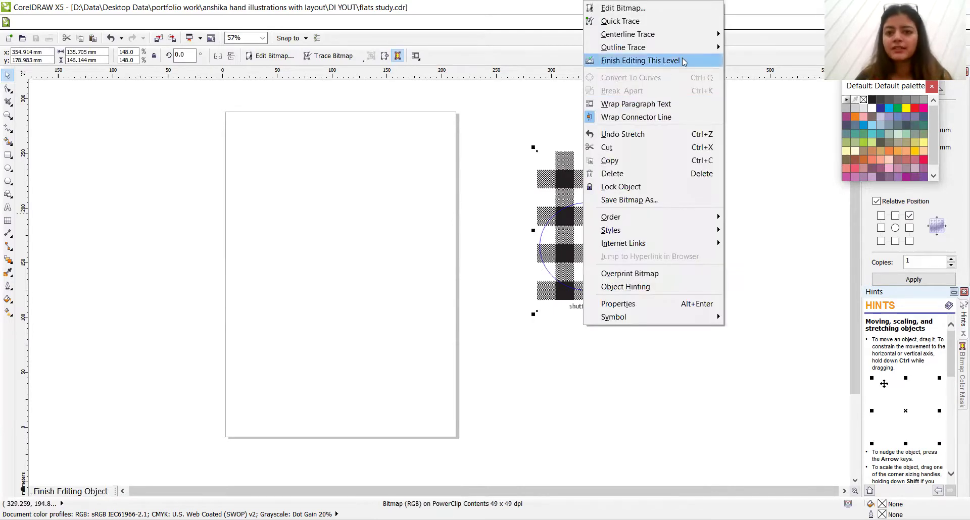
{"action": "left_click", "coordinate": [683, 61]}
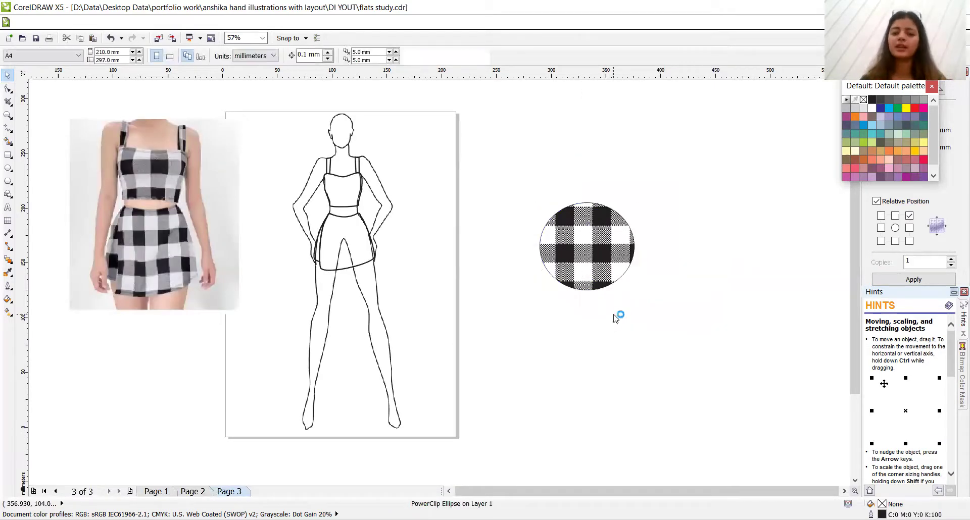
- Scale the gingham down inside the circle, then extract it back out as a square swatch
{"action": "left_click", "coordinate": [615, 318]}
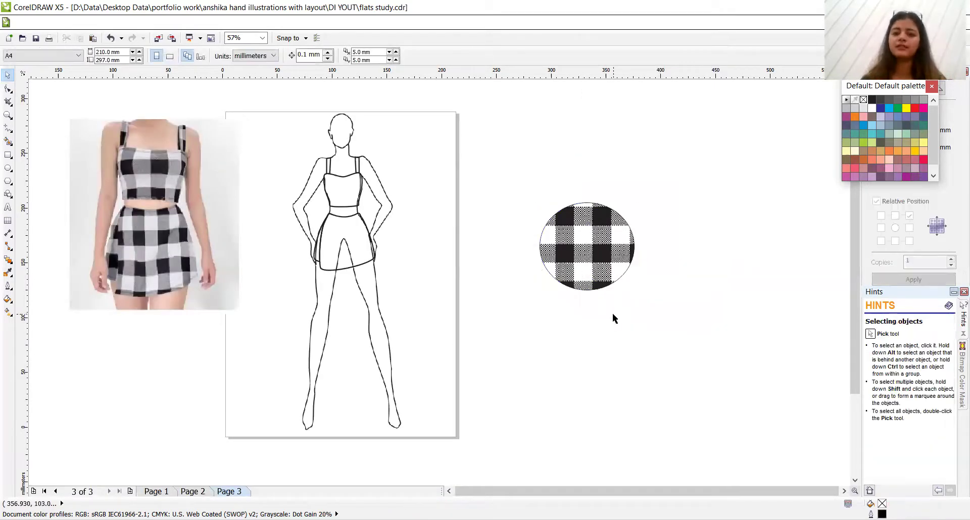
{"action": "left_click", "coordinate": [573, 259]}
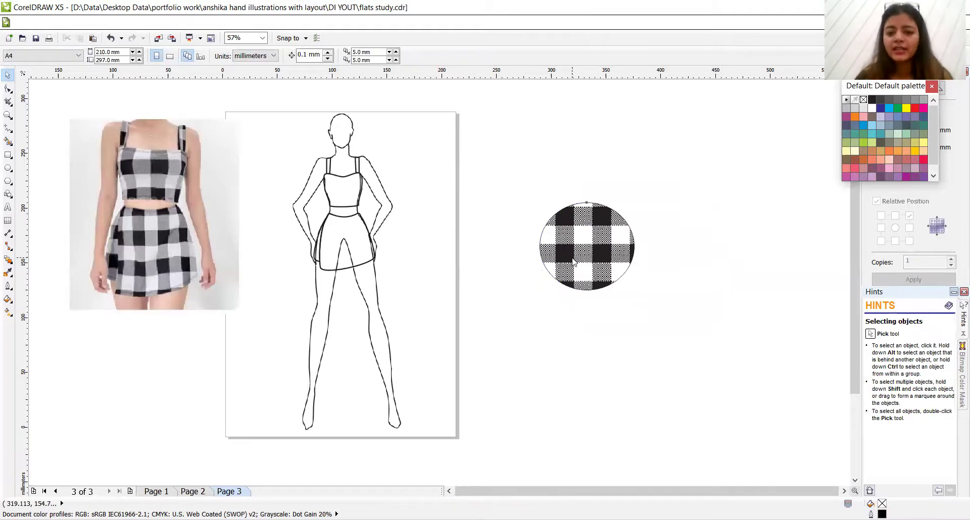
{"action": "right_click", "coordinate": [573, 209]}
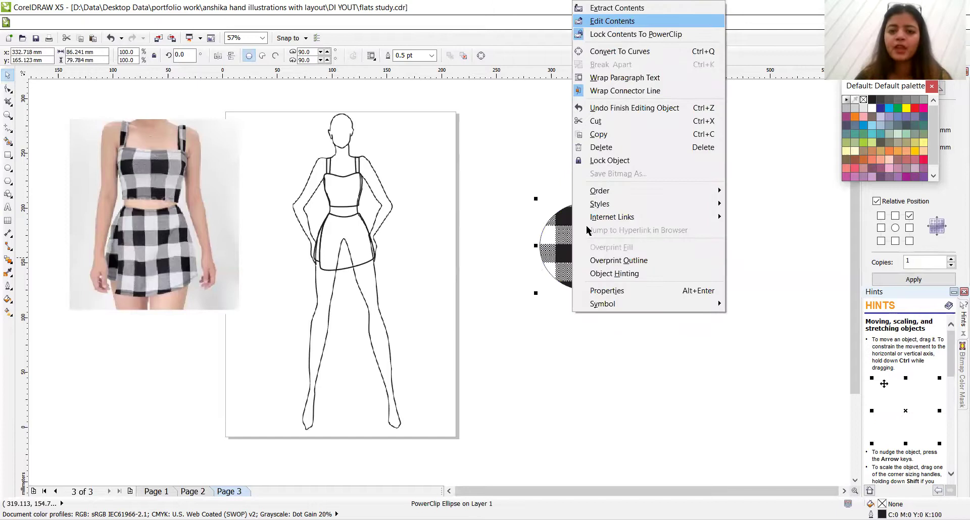
{"action": "key", "text": "Return"}
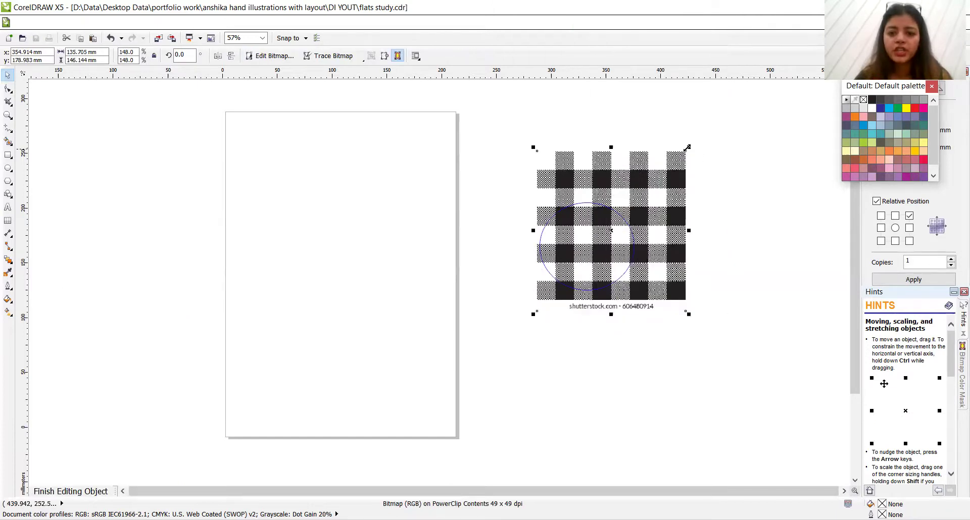
{"action": "left_click_drag", "start_coordinate": [687, 147], "coordinate": [590, 219]}
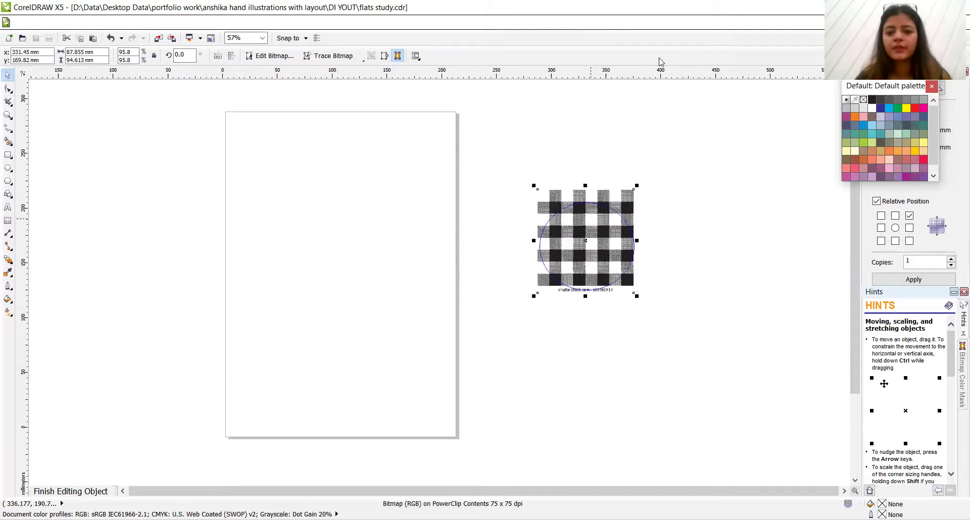
{"action": "left_click", "coordinate": [582, 238], "text": "ctrl"}
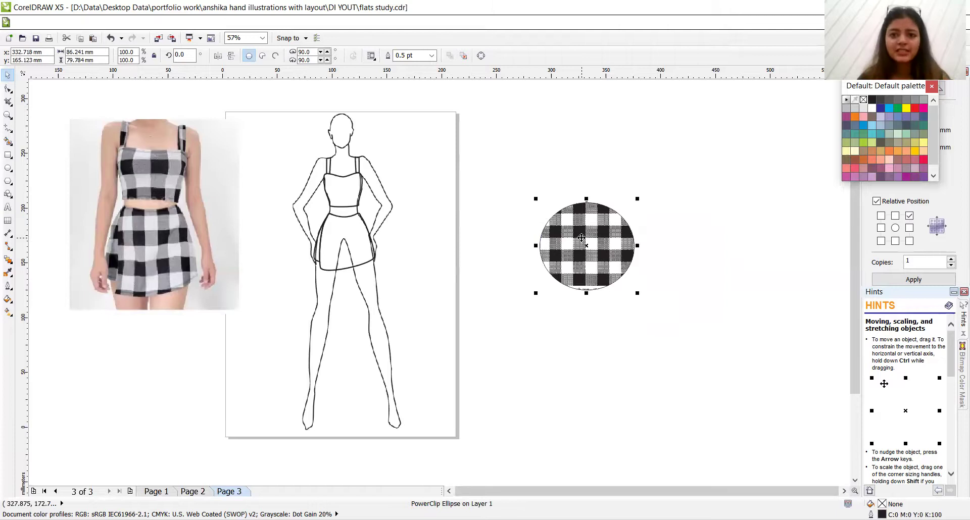
{"action": "right_click", "coordinate": [581, 238]}
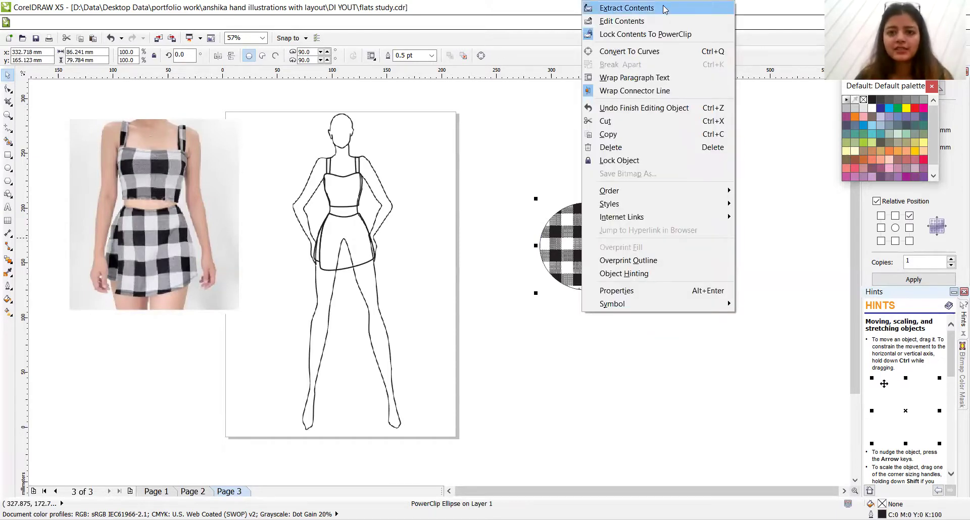
{"action": "left_click", "coordinate": [632, 10]}
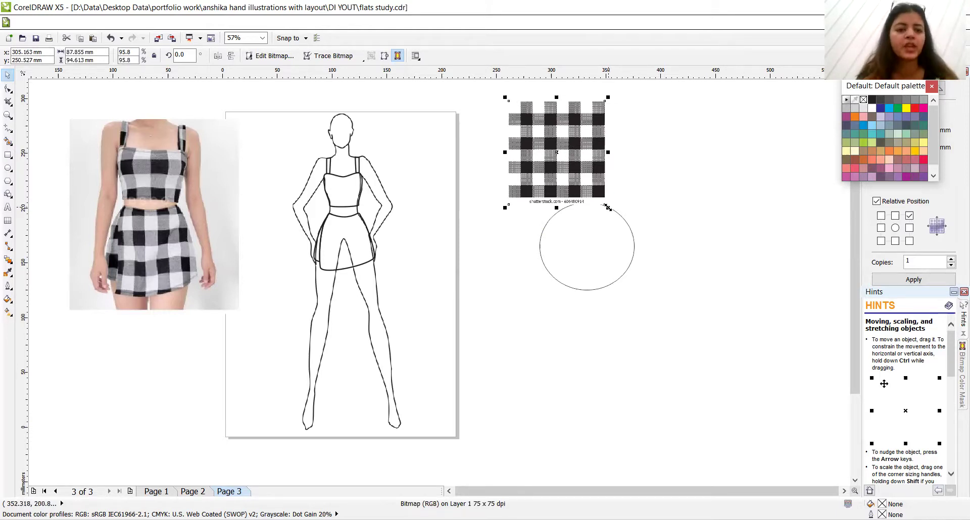
- Scale the gingham swatch up to 114.4%
{"action": "left_click_drag", "start_coordinate": [609, 205], "coordinate": [626, 228]}
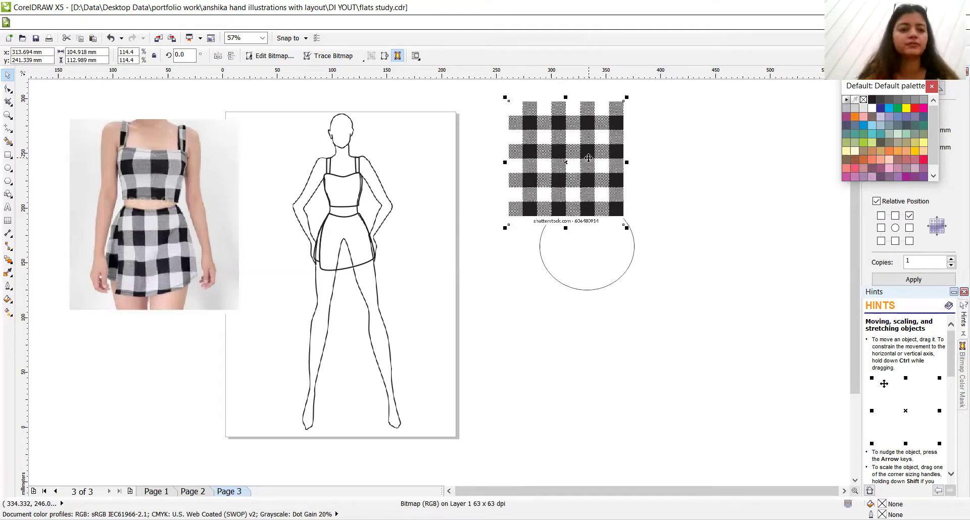
{"action": "left_click", "coordinate": [495, 212]}
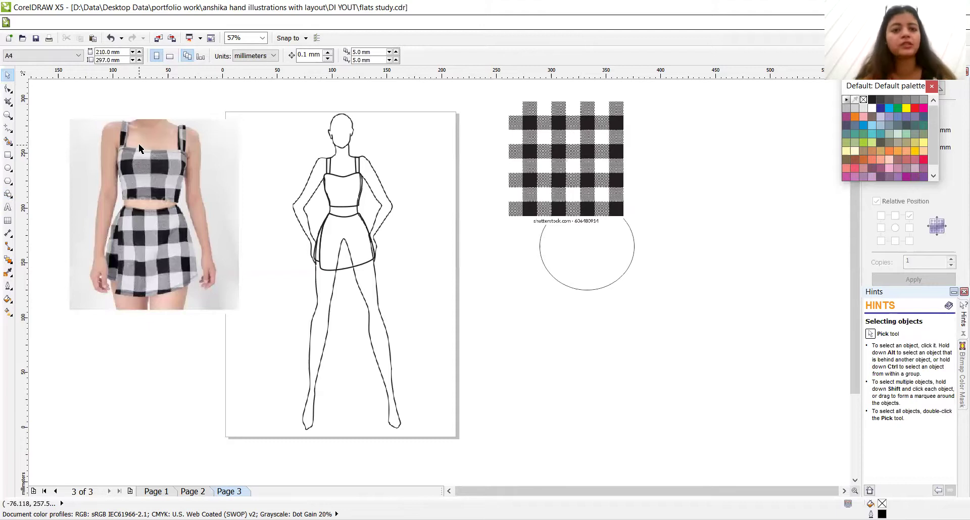
{"action": "left_click", "coordinate": [542, 205]}
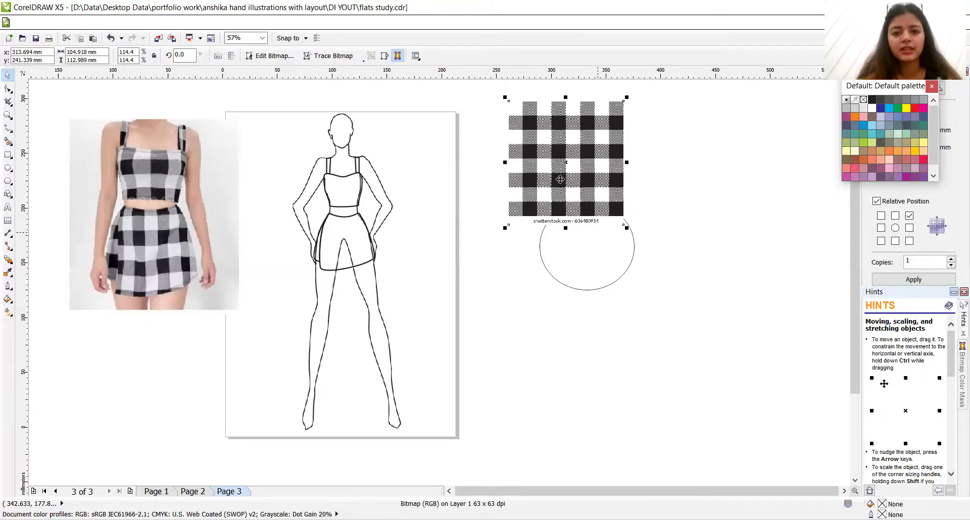
- Crop the swatch to a 104.9 × 104.8 mm square of checks, removing the watermark strip
{"action": "left_click", "coordinate": [9, 102]}
{"action": "left_click_drag", "start_coordinate": [494, 89], "coordinate": [601, 162]}
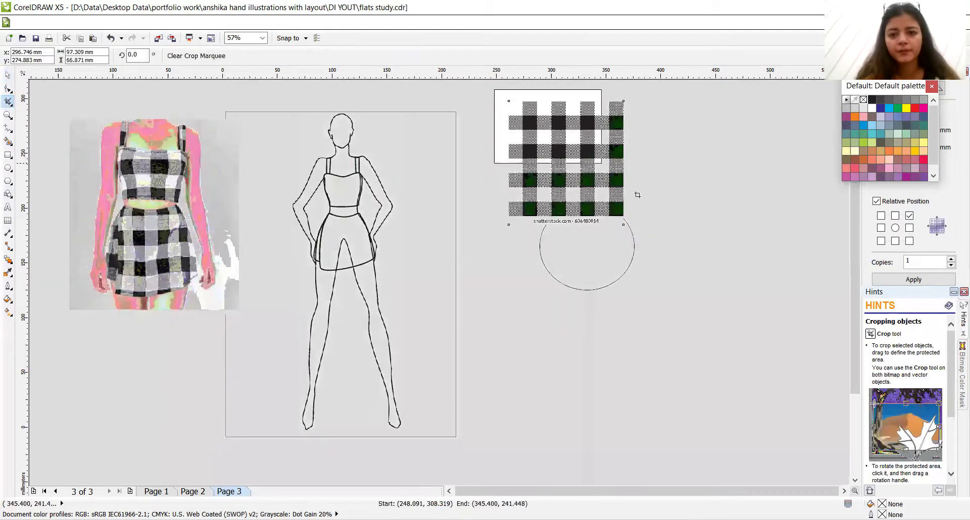
{"action": "left_click_drag", "start_coordinate": [637, 195], "coordinate": [640, 216]}
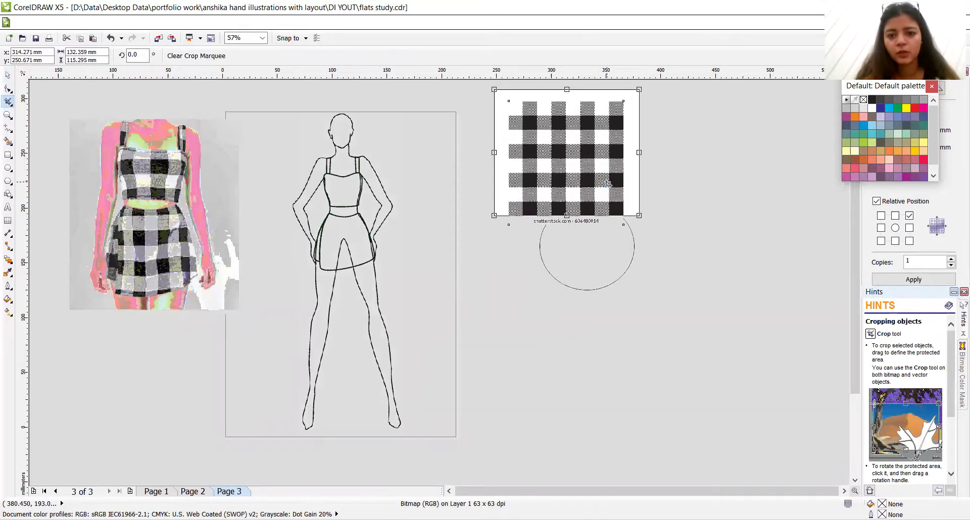
{"action": "key", "text": "Return"}
{"action": "left_click", "coordinate": [7, 75]}
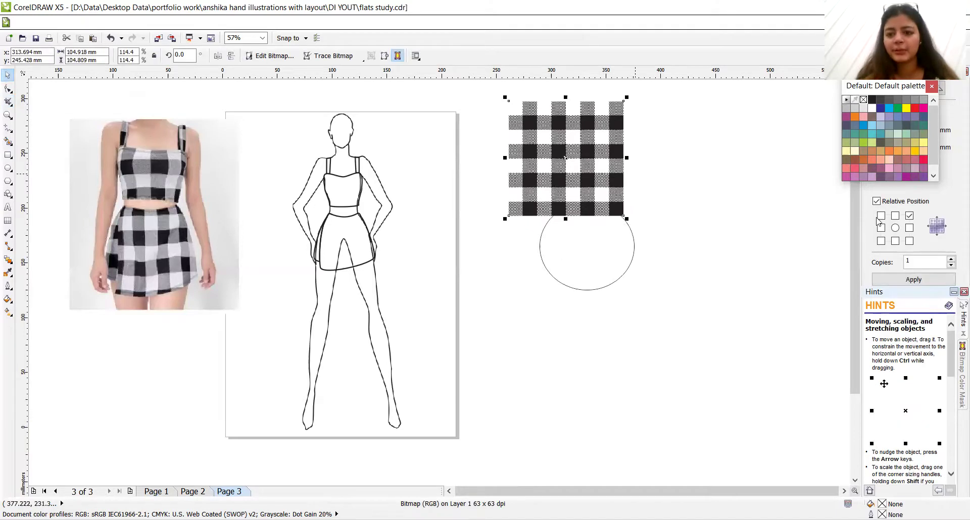
- Move the swatch right and duplicate it twice downward using bottom-centre relative position
{"action": "left_click", "coordinate": [895, 242]}
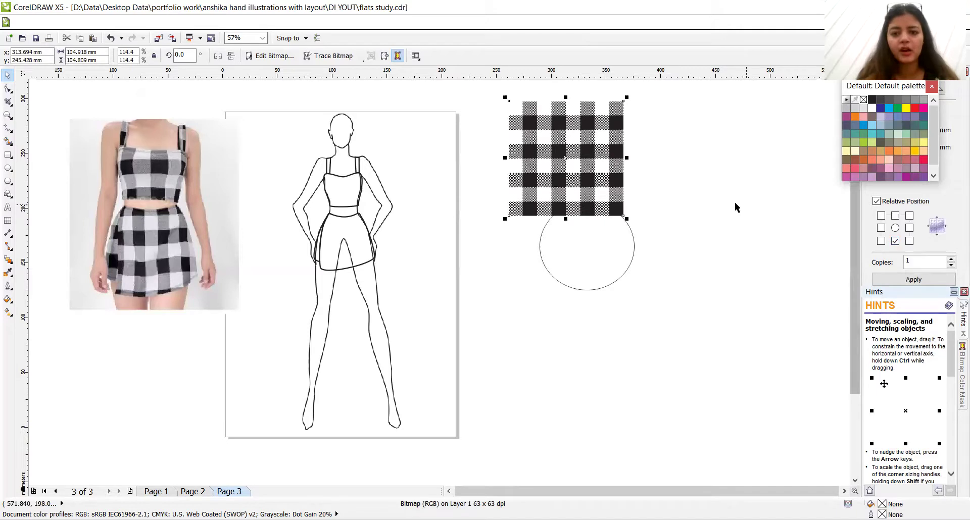
{"action": "left_click_drag", "start_coordinate": [570, 172], "coordinate": [621, 182]}
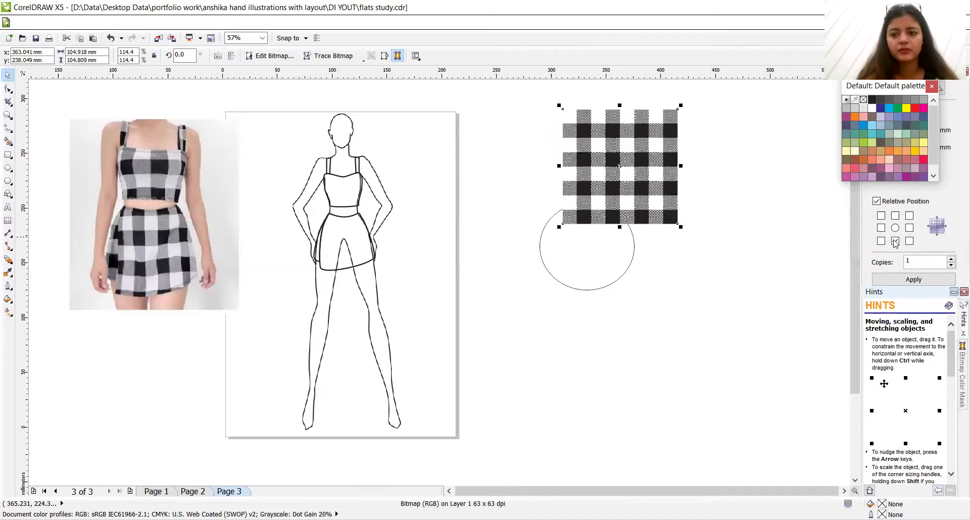
{"action": "left_click", "coordinate": [892, 282]}
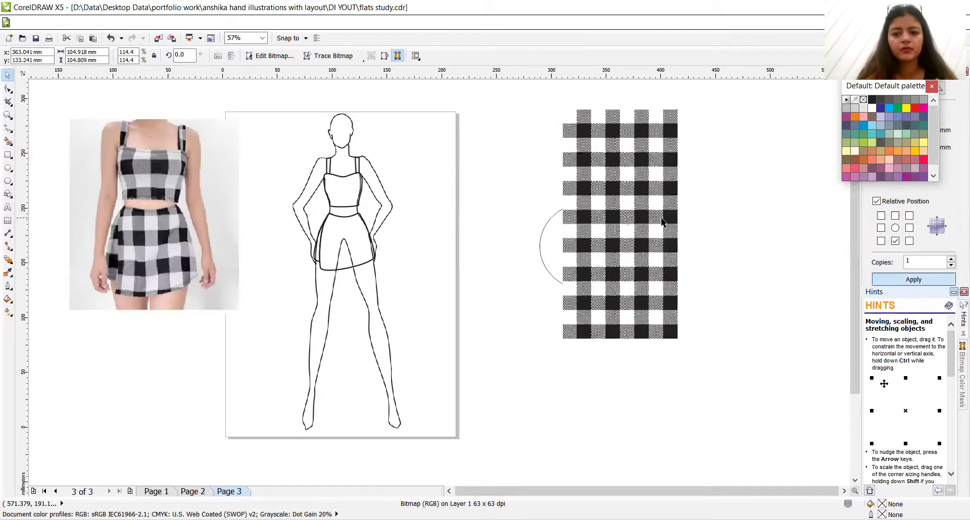
{"action": "key", "text": "Return"}
{"action": "left_click", "coordinate": [609, 161]}
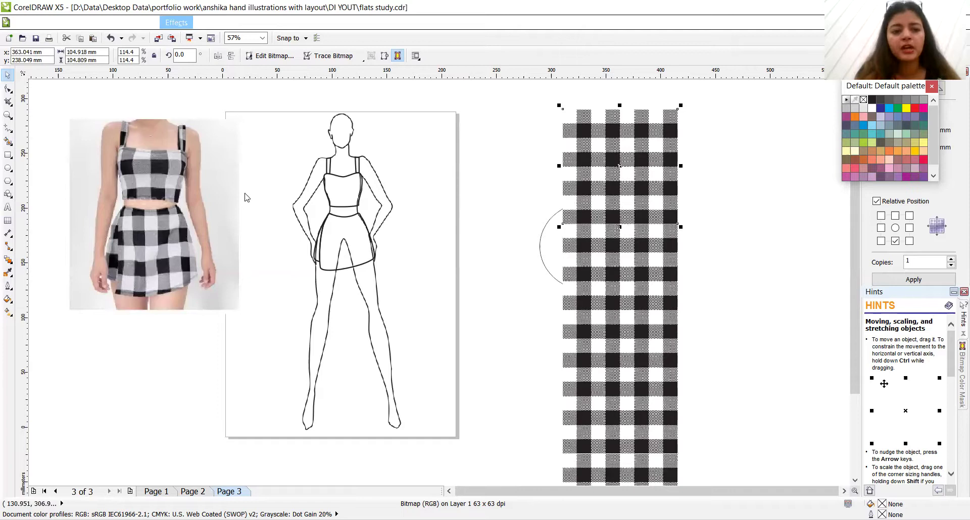
- PowerClip the checked strip into the skirt and move the gingham over the skirt panel
{"action": "left_click", "coordinate": [343, 236]}
{"action": "left_click", "coordinate": [343, 236]}
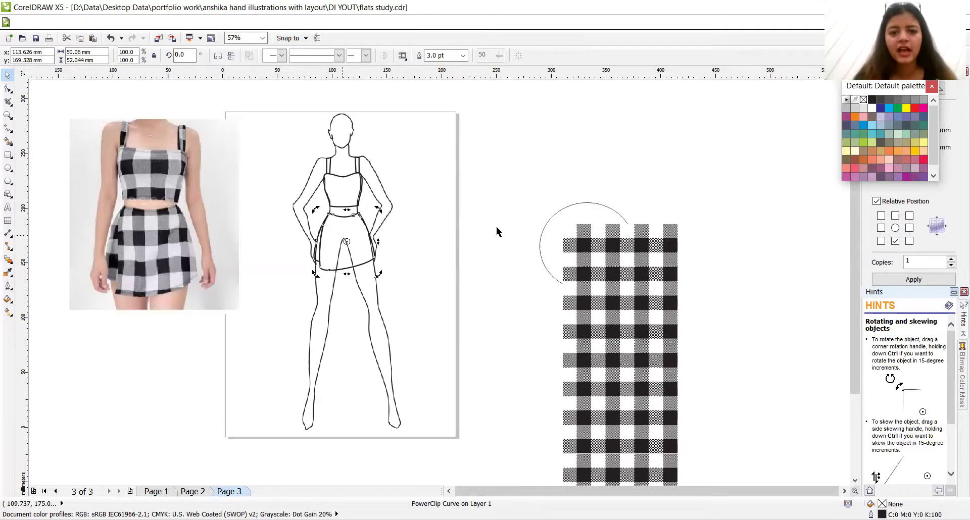
{"action": "left_click", "coordinate": [582, 197]}
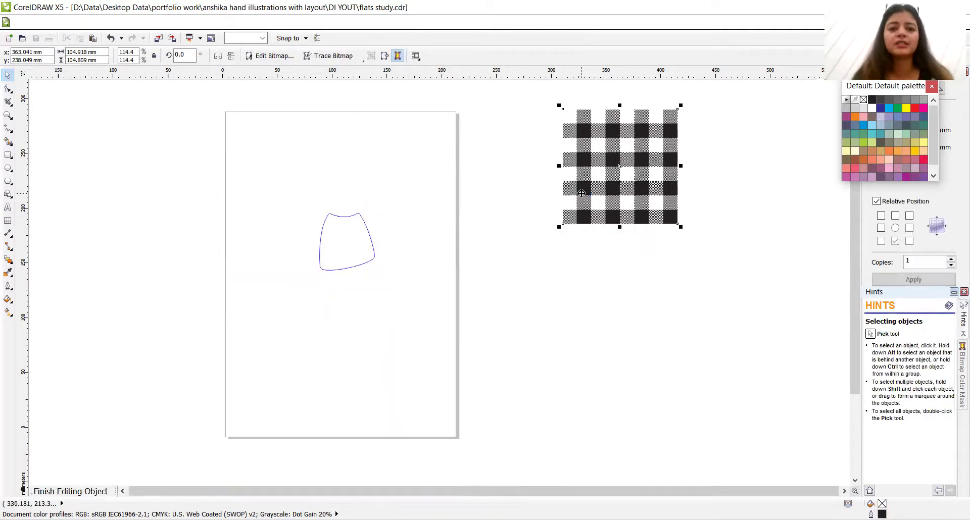
{"action": "left_click", "coordinate": [581, 193]}
{"action": "left_click", "coordinate": [581, 193]}
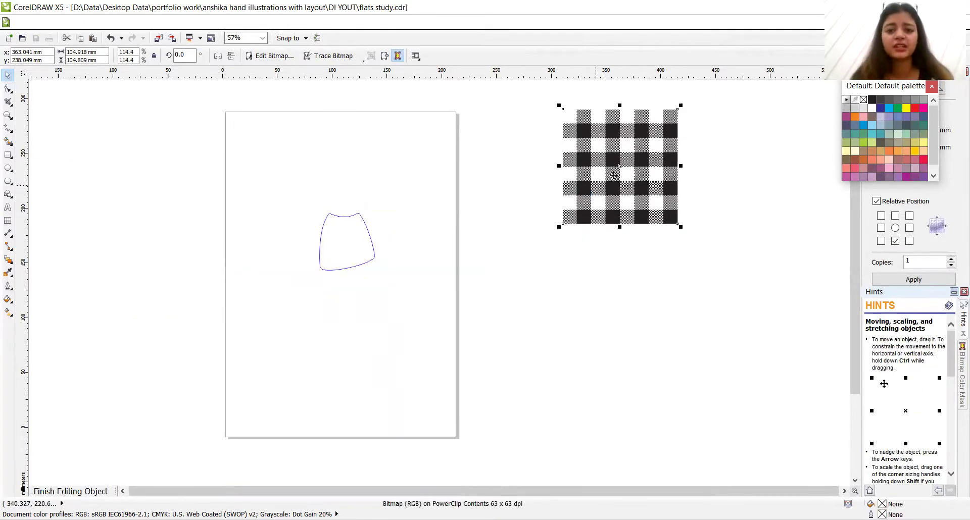
{"action": "left_click_drag", "start_coordinate": [329, 250], "coordinate": [352, 247]}
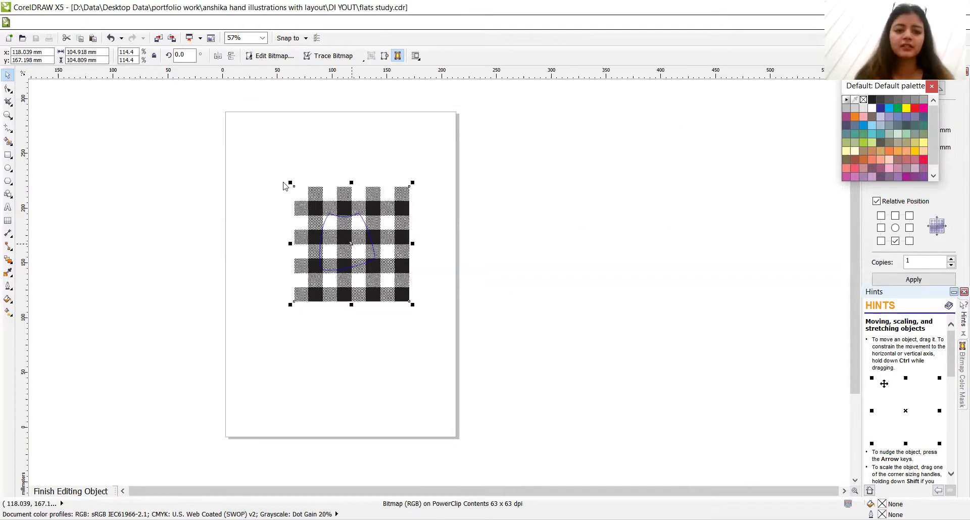
- Nudge the gingham into place inside the skirt and finish editing its contents
{"action": "right_click", "coordinate": [352, 240]}
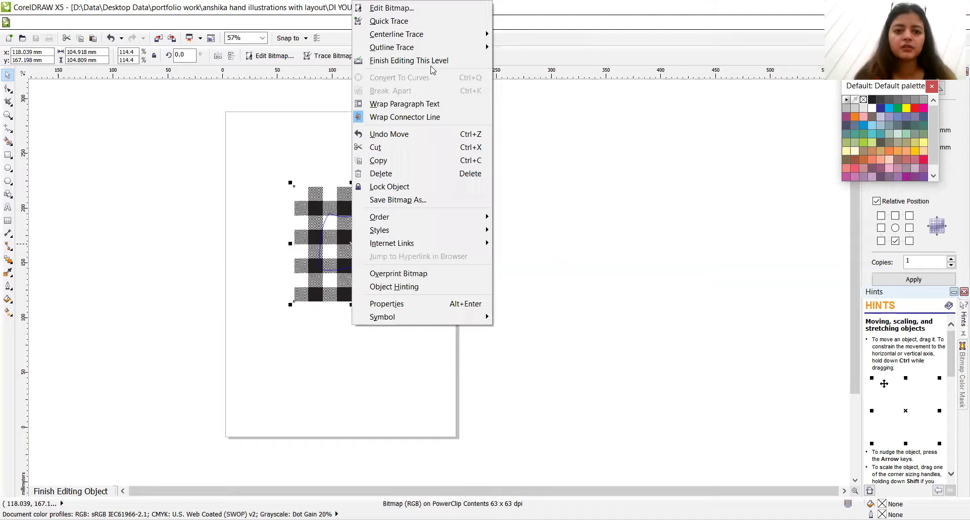
{"action": "left_click", "coordinate": [351, 237]}
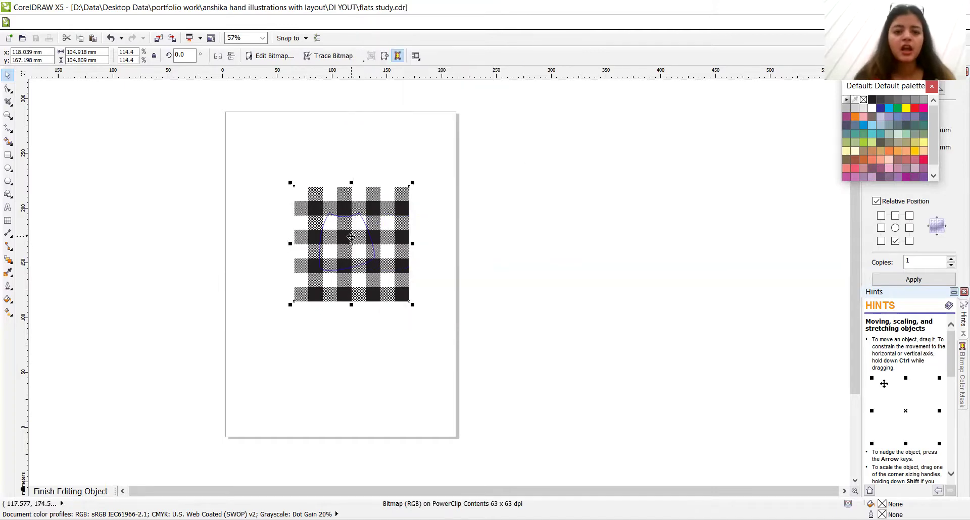
{"action": "left_click_drag", "start_coordinate": [351, 237], "coordinate": [351, 237]}
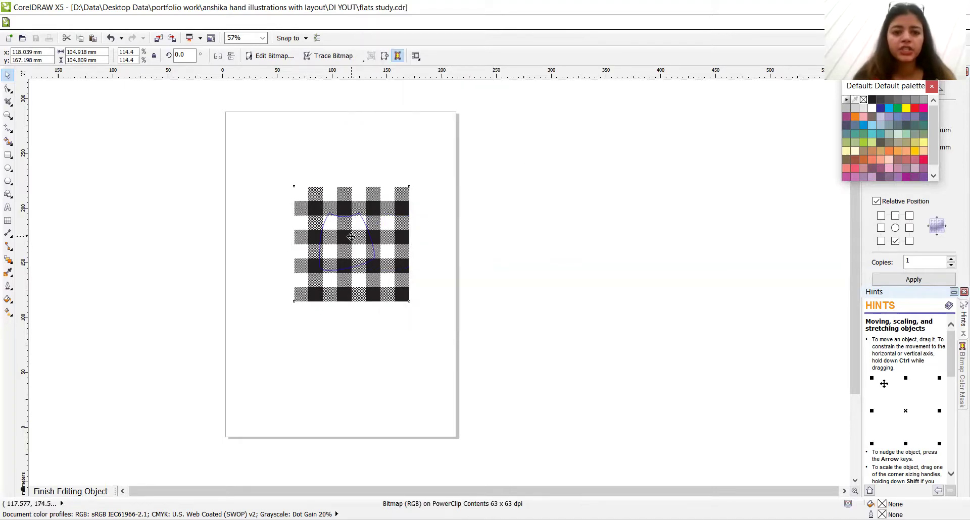
{"action": "left_click", "coordinate": [351, 237]}
{"action": "right_click", "coordinate": [351, 238]}
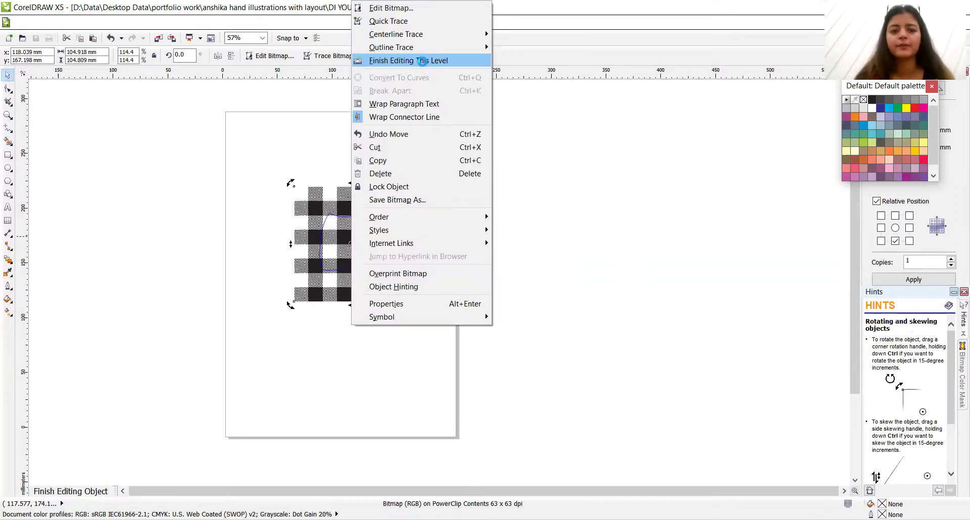
{"action": "left_click", "coordinate": [454, 61]}
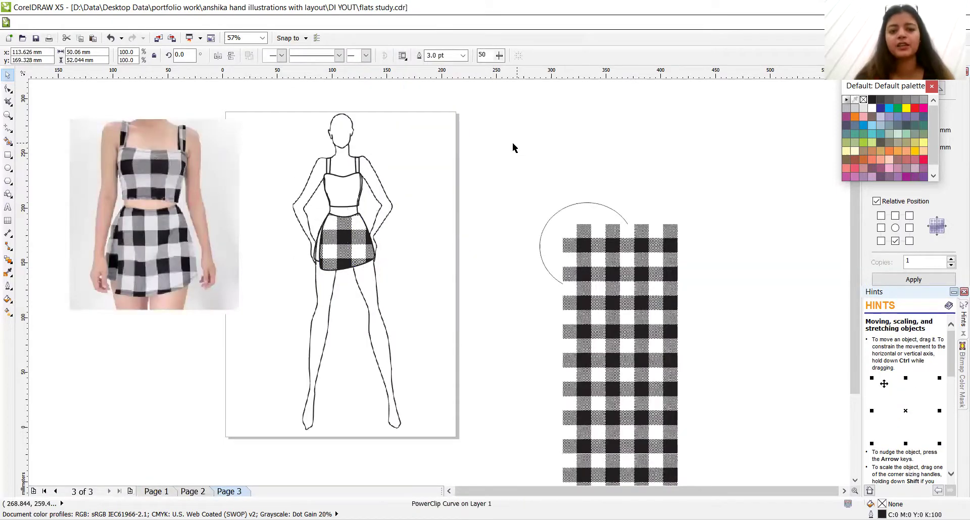
{"action": "key", "text": "Escape"}
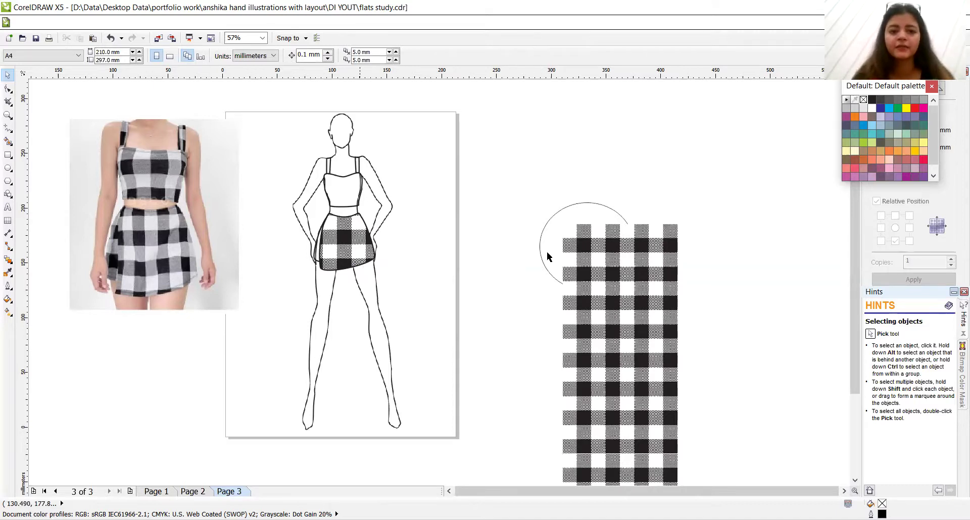
{"action": "key", "text": "Tab"}
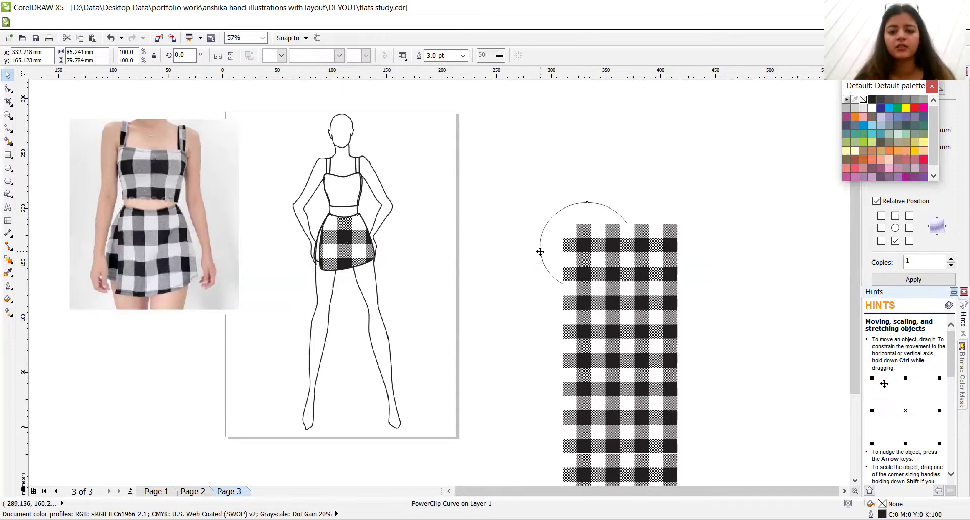
{"action": "left_click", "coordinate": [539, 251]}
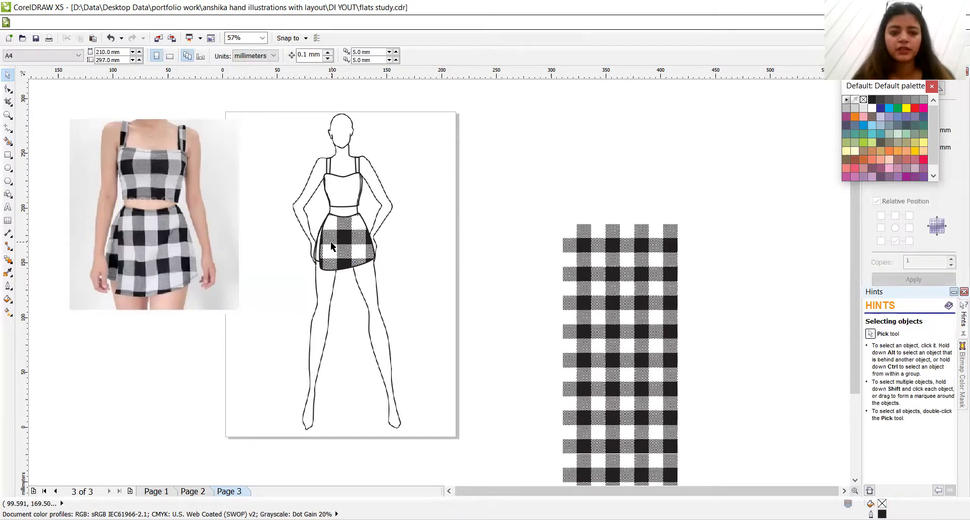
{"action": "left_click", "coordinate": [332, 246]}
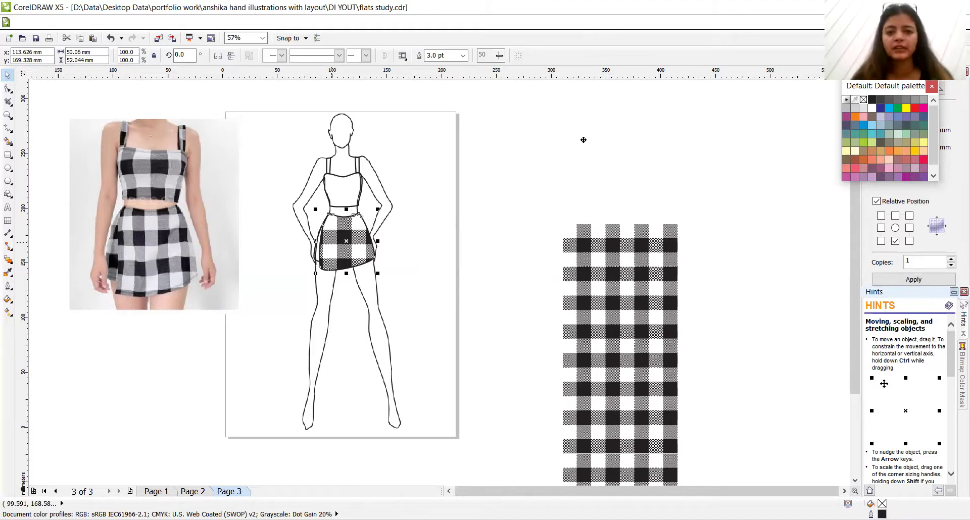
- Take the gingham out of the skirt and remove the two extra strip pieces
{"action": "key", "text": "ctrl+z"}
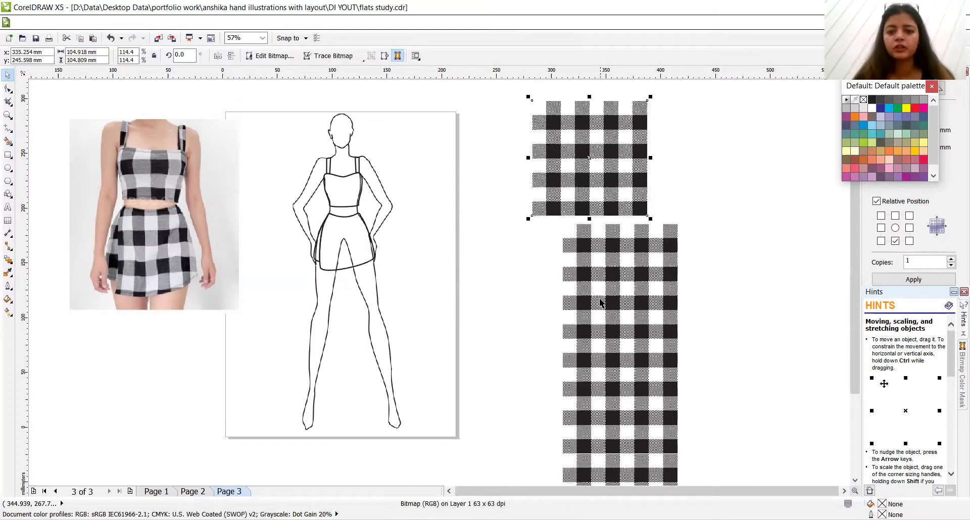
{"action": "key", "text": "ctrl+z"}
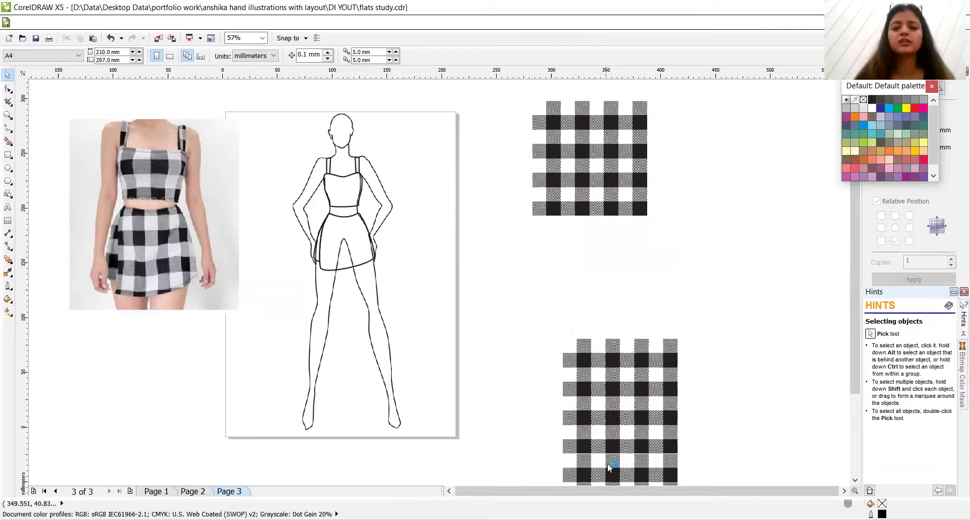
{"action": "key", "text": "ctrl+z"}
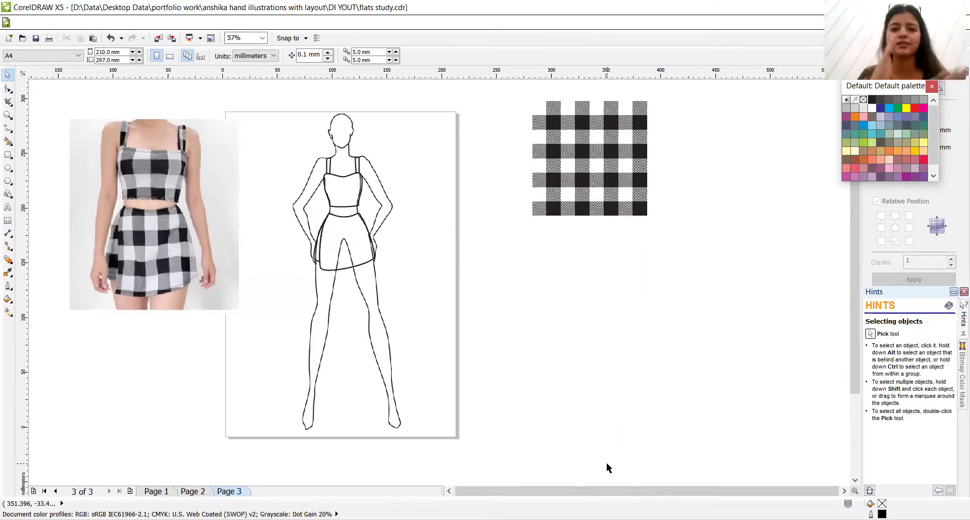
- Shrink the gingham swatch to 63.7% (about 58.4 mm) and stack three copies beneath it
{"action": "left_click", "coordinate": [582, 158]}
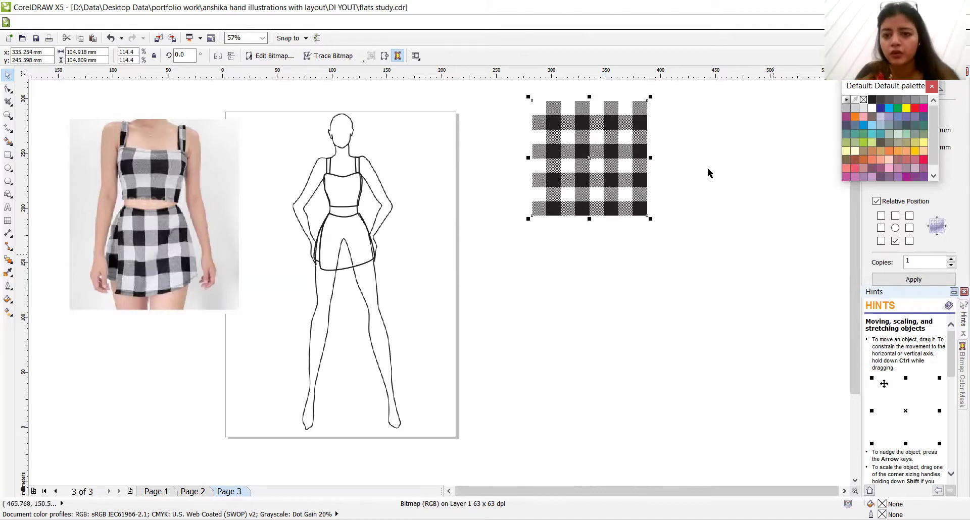
{"action": "left_click_drag", "start_coordinate": [650, 97], "coordinate": [598, 150]}
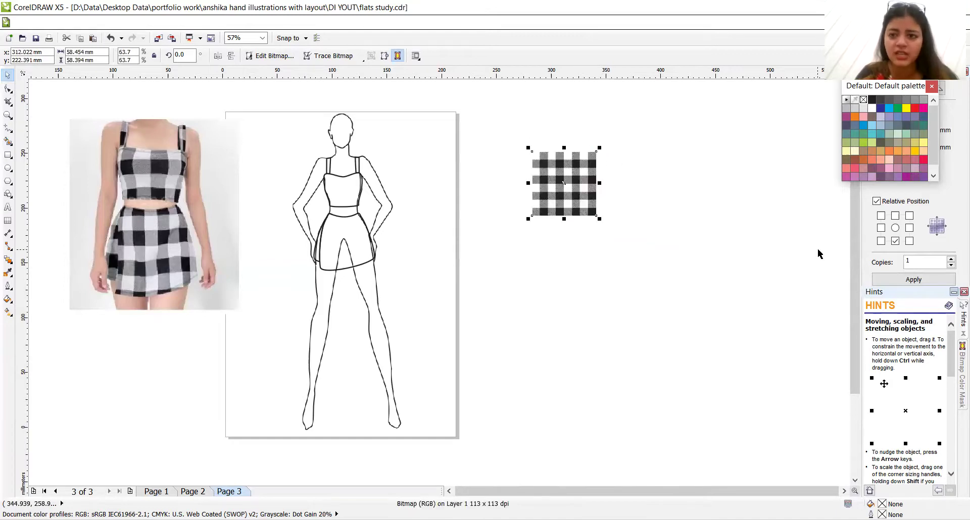
{"action": "left_click", "coordinate": [883, 279]}
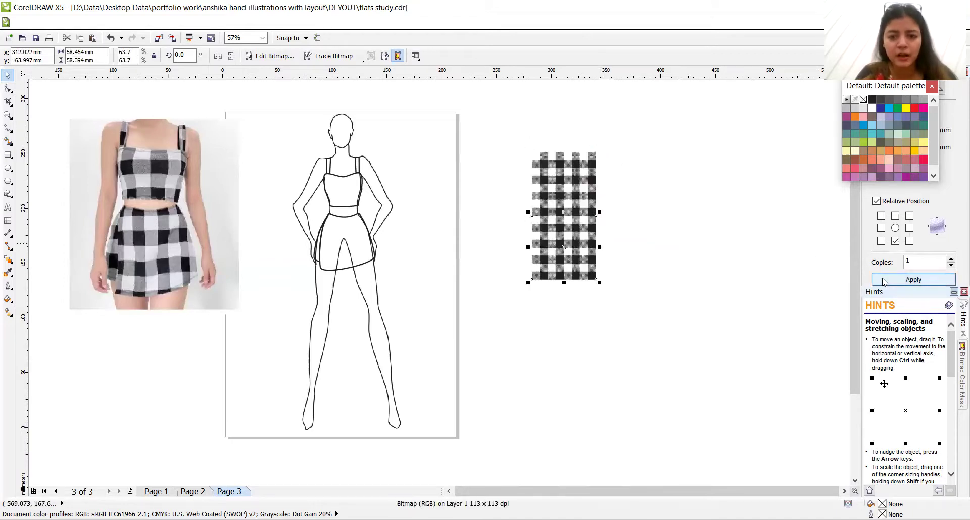
{"action": "left_click", "coordinate": [883, 279]}
{"action": "left_click", "coordinate": [883, 280]}
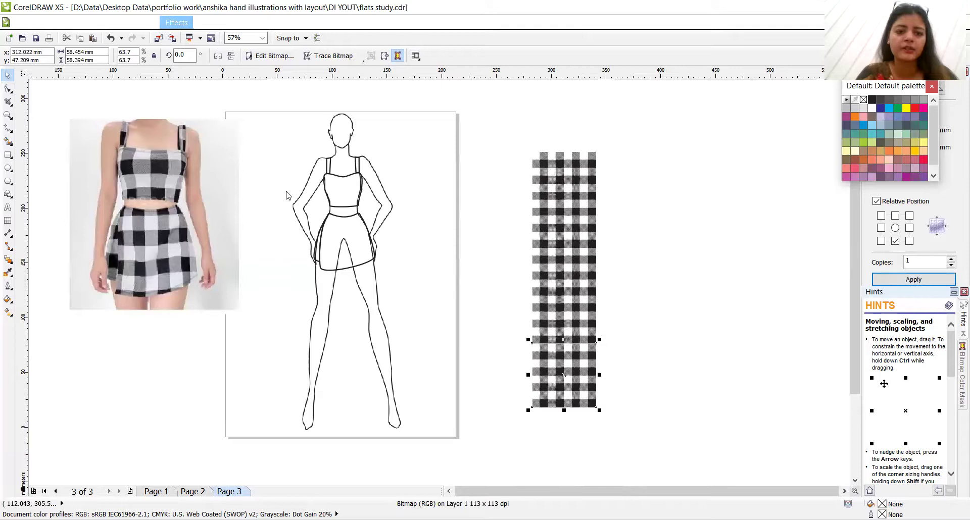
{"action": "key", "text": "alt+c"}
- PowerClip the bottom gingham piece into the crop top and position it over the bodice
{"action": "key", "text": "w"}
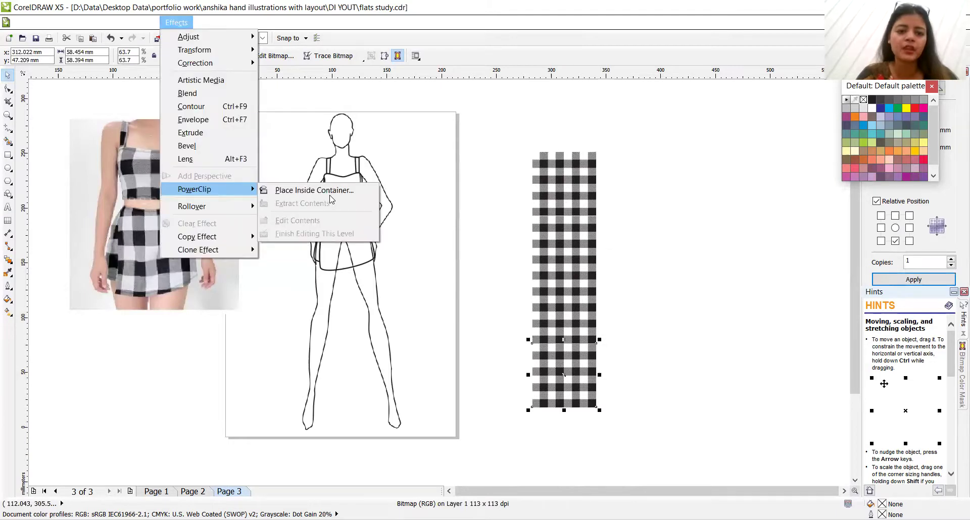
{"action": "left_click", "coordinate": [329, 191]}
{"action": "left_click", "coordinate": [329, 193]}
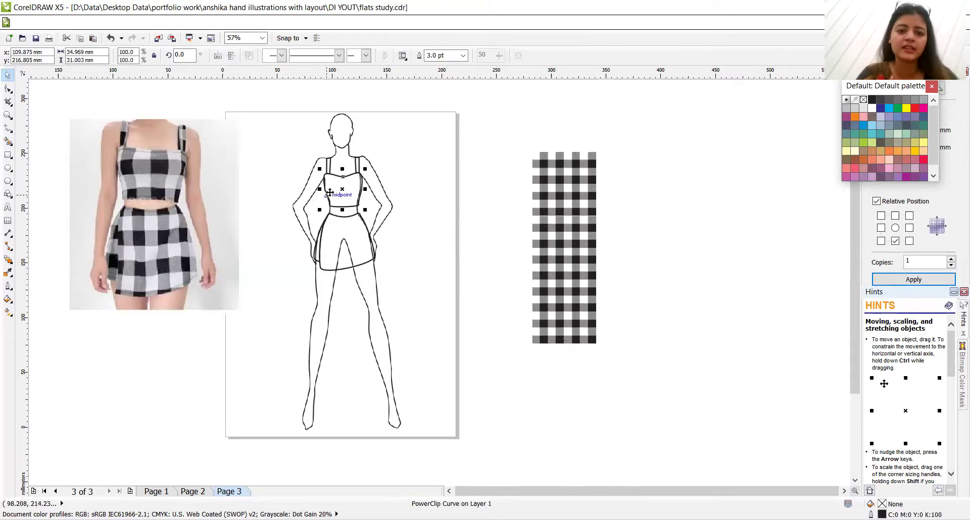
{"action": "right_click", "coordinate": [373, 215]}
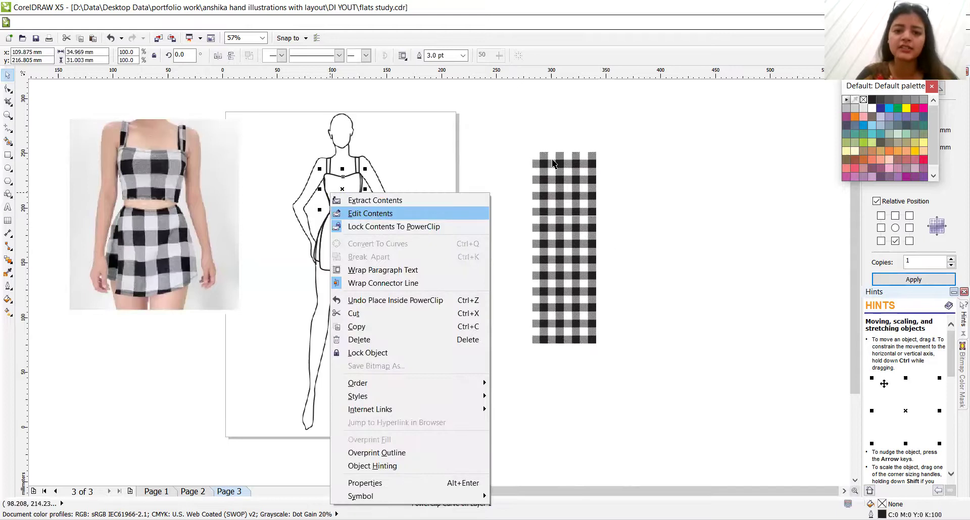
{"action": "key", "text": "Return"}
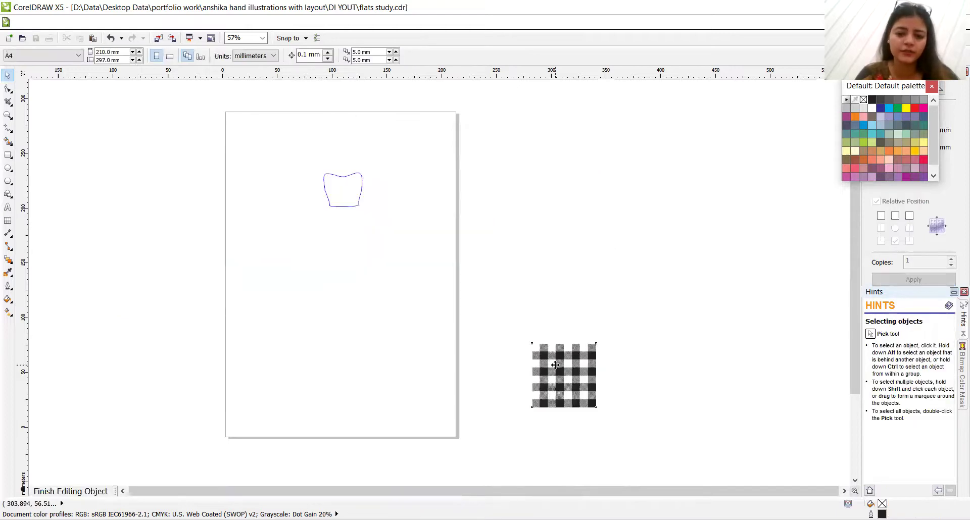
{"action": "left_click_drag", "start_coordinate": [554, 365], "coordinate": [338, 184]}
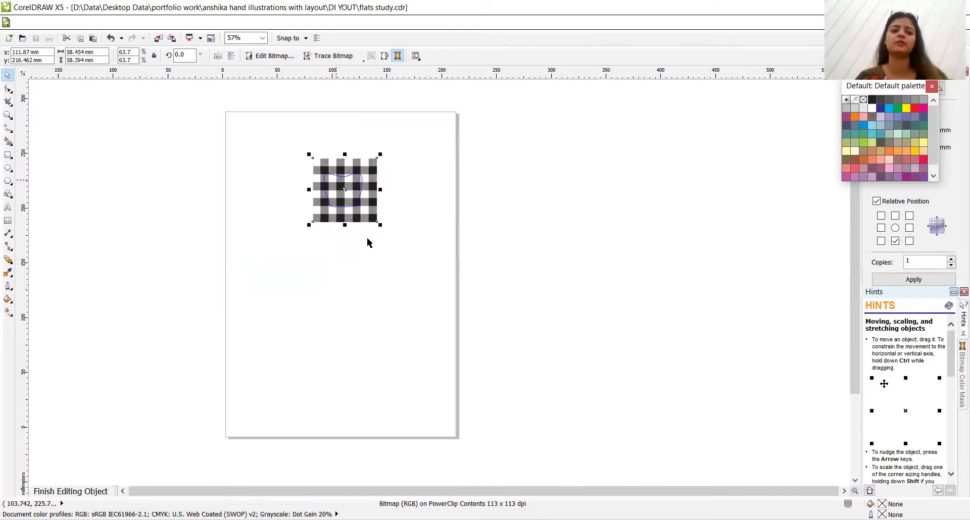
{"action": "left_click", "coordinate": [329, 163], "text": "ctrl"}
{"action": "left_click", "coordinate": [328, 162]}
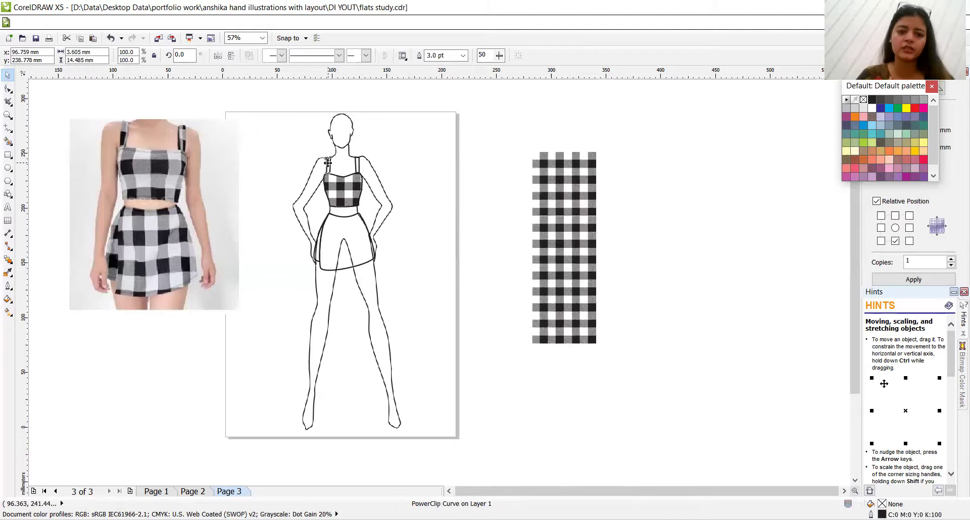
{"action": "left_click", "coordinate": [573, 164]}
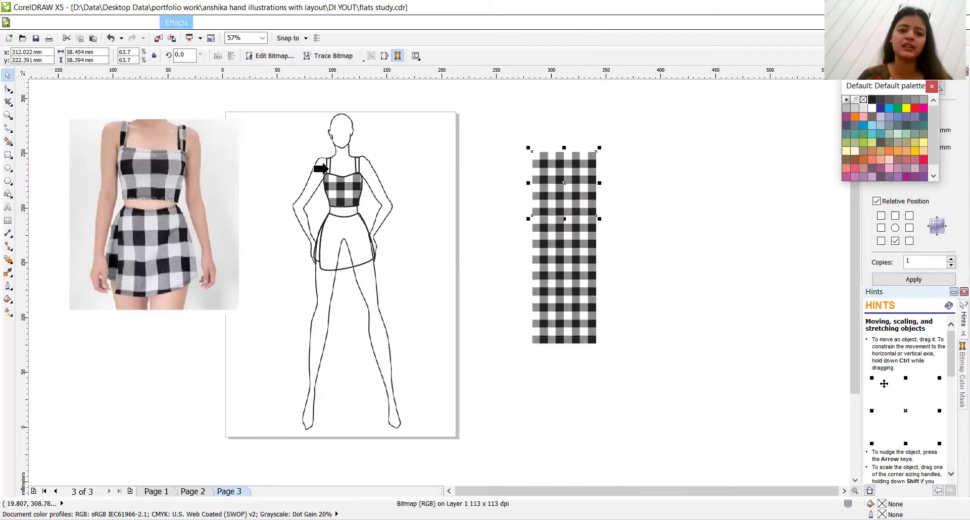
- Clip the gingham swatch into the left strap and position it over the strap shape
{"action": "left_click", "coordinate": [329, 173]}
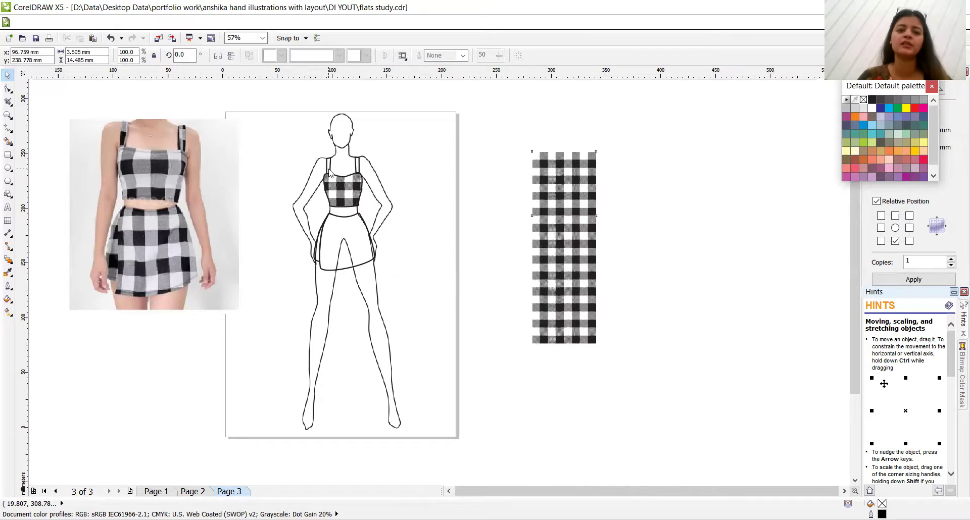
{"action": "right_click", "coordinate": [328, 170]}
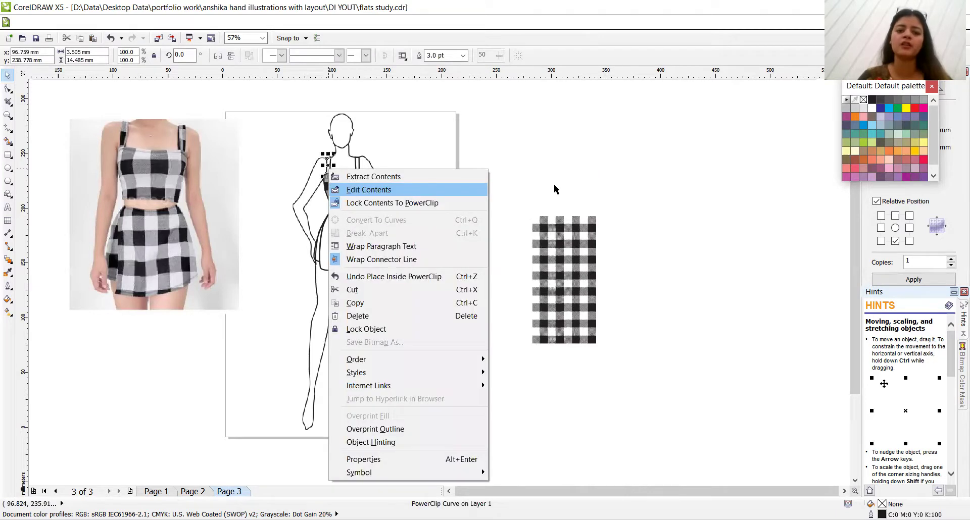
{"action": "key", "text": "Return"}
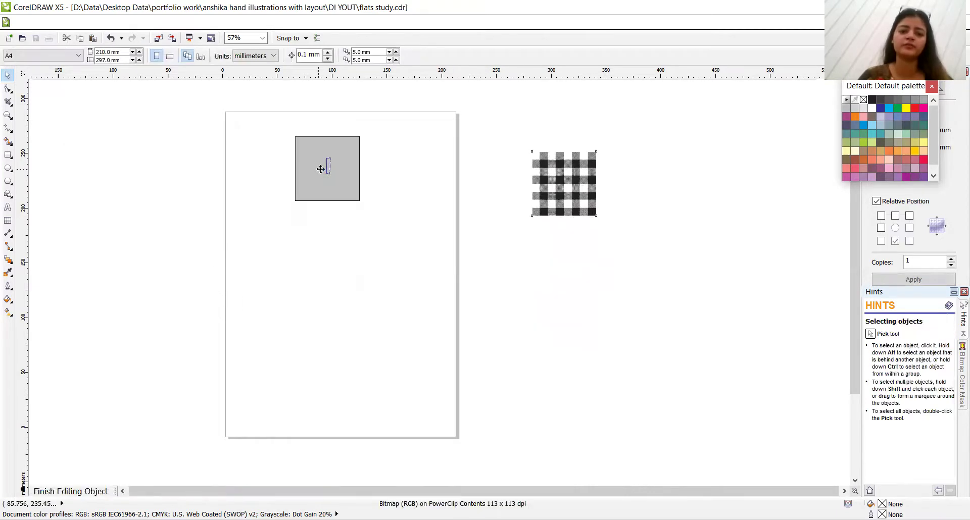
{"action": "left_click_drag", "start_coordinate": [321, 170], "coordinate": [321, 170]}
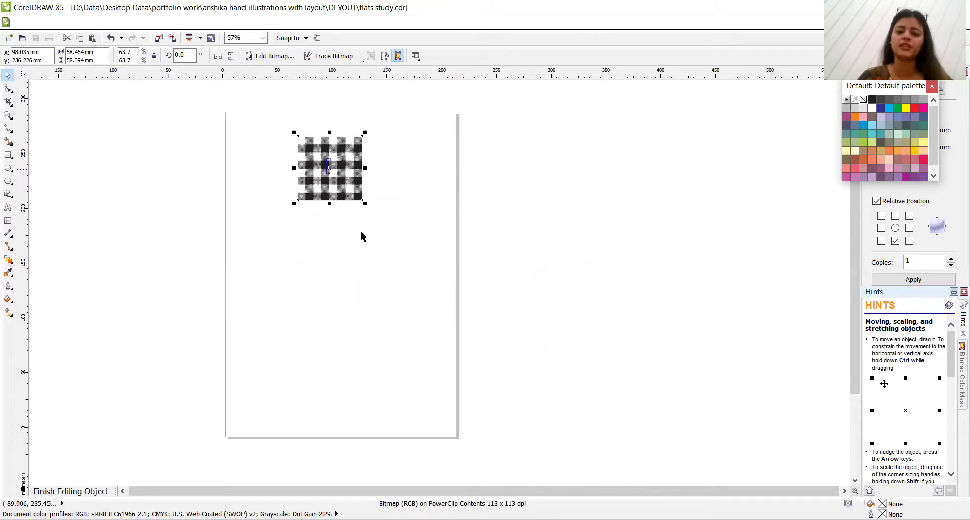
{"action": "left_click", "coordinate": [352, 160], "text": "ctrl"}
- Clip a gingham swatch into the right strap, then duplicate the swatch directly above the original
{"action": "left_click", "coordinate": [562, 243]}
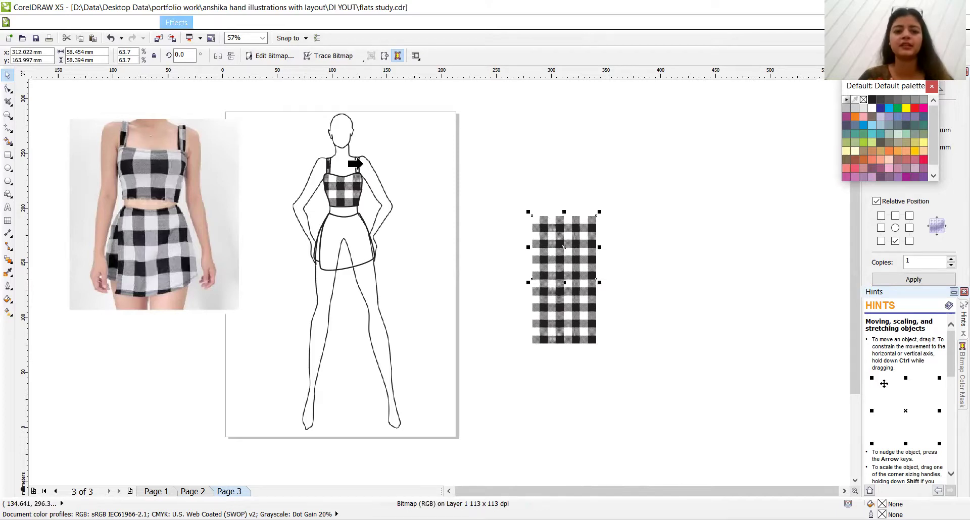
{"action": "left_click", "coordinate": [359, 163]}
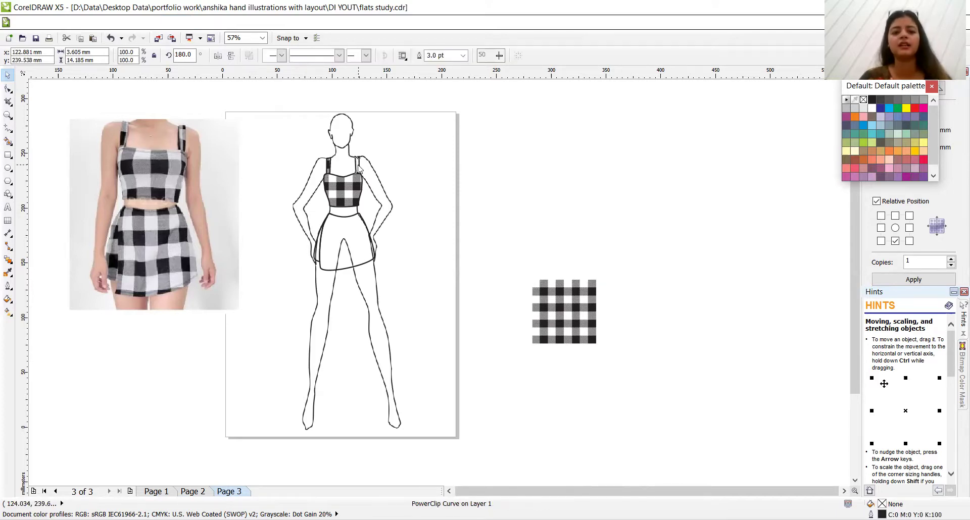
{"action": "right_click", "coordinate": [402, 191]}
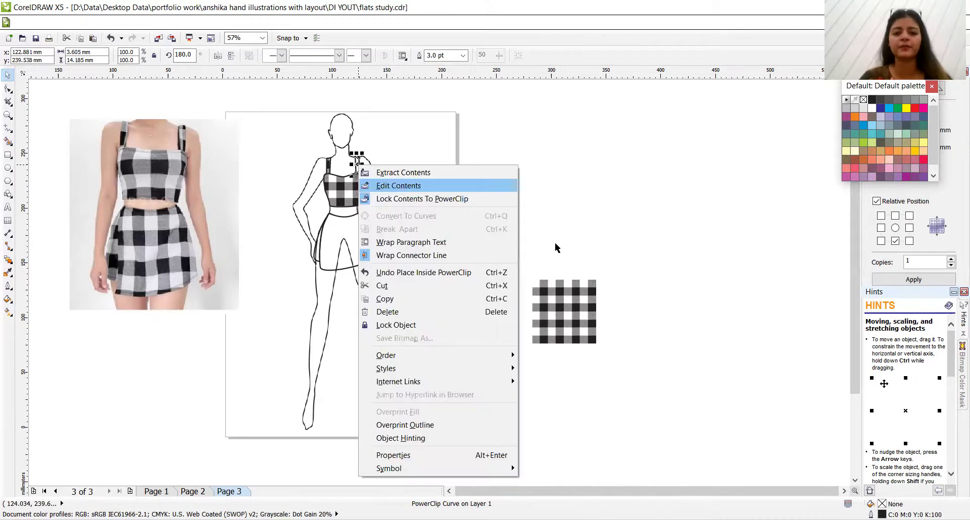
{"action": "left_click", "coordinate": [404, 187]}
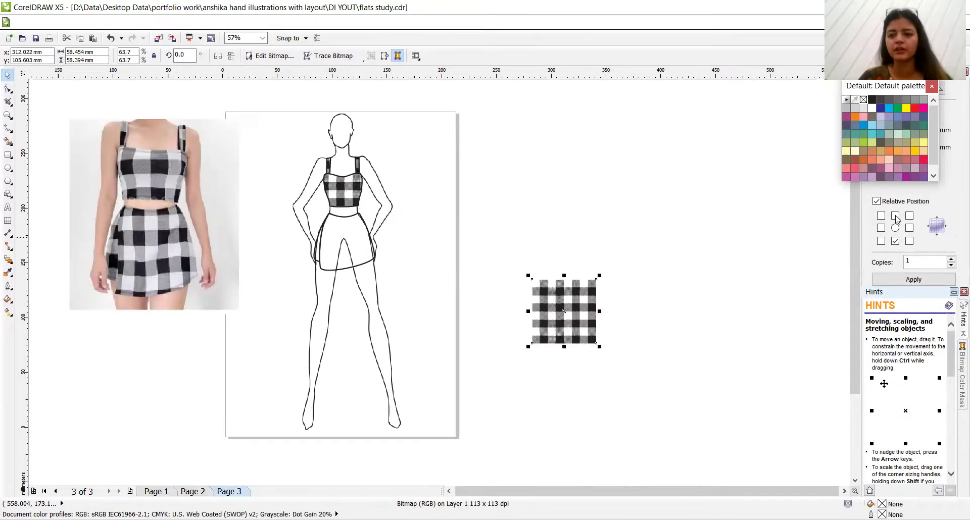
{"action": "left_click", "coordinate": [892, 282]}
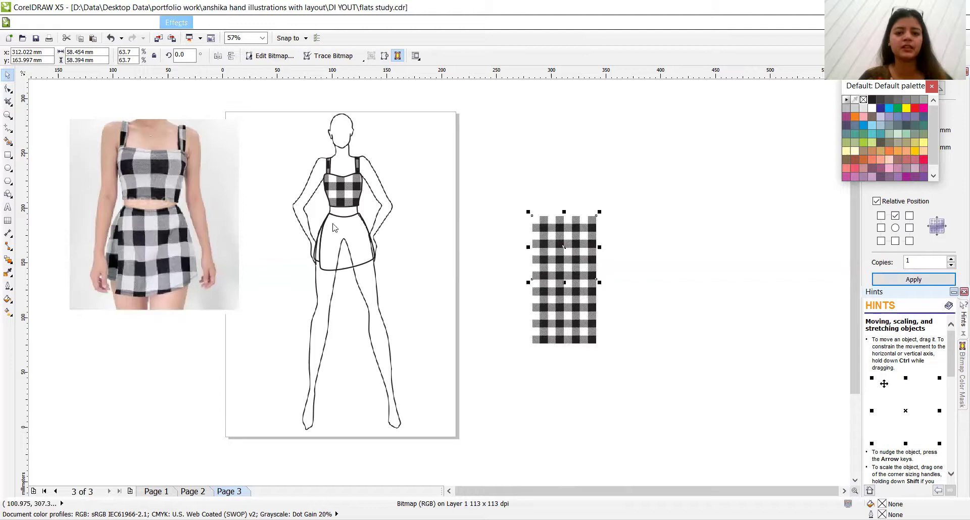
- Place the gingham inside the bodice by mistake, then undo that placement
{"action": "key", "text": "c"}
{"action": "left_click", "coordinate": [333, 191]}
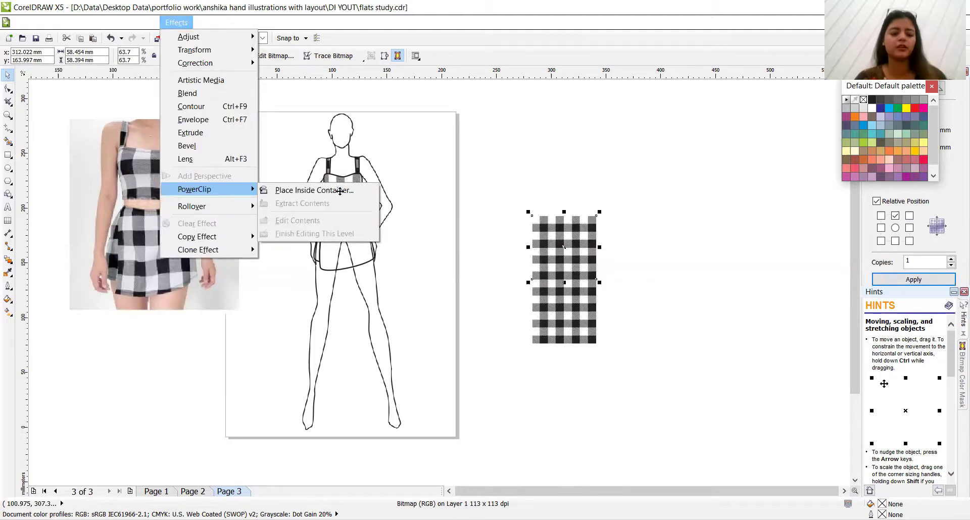
{"action": "left_click", "coordinate": [341, 192]}
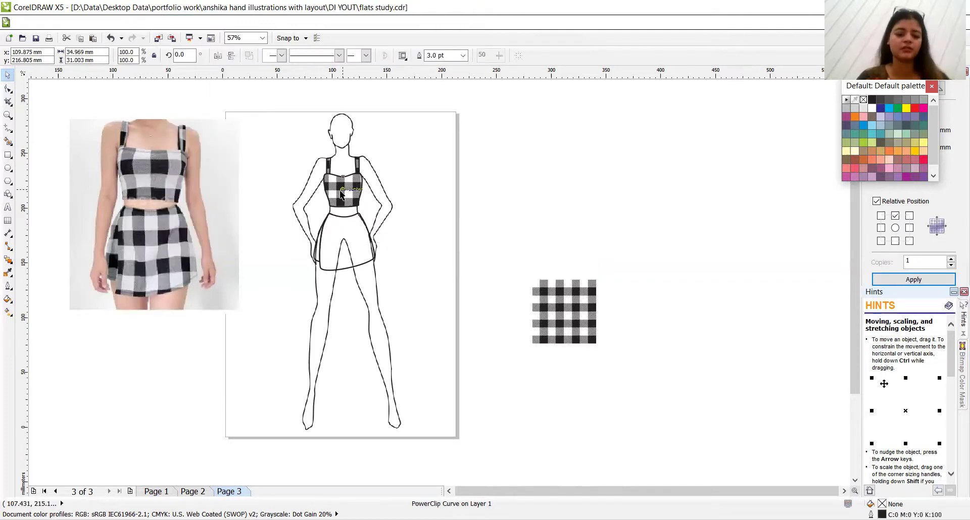
{"action": "left_click", "coordinate": [341, 194]}
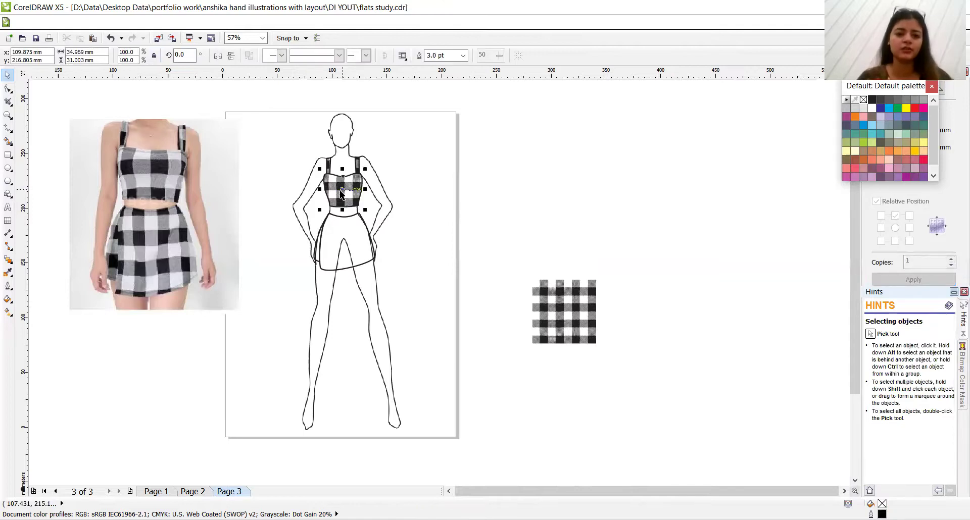
{"action": "key", "text": "ctrl+z"}
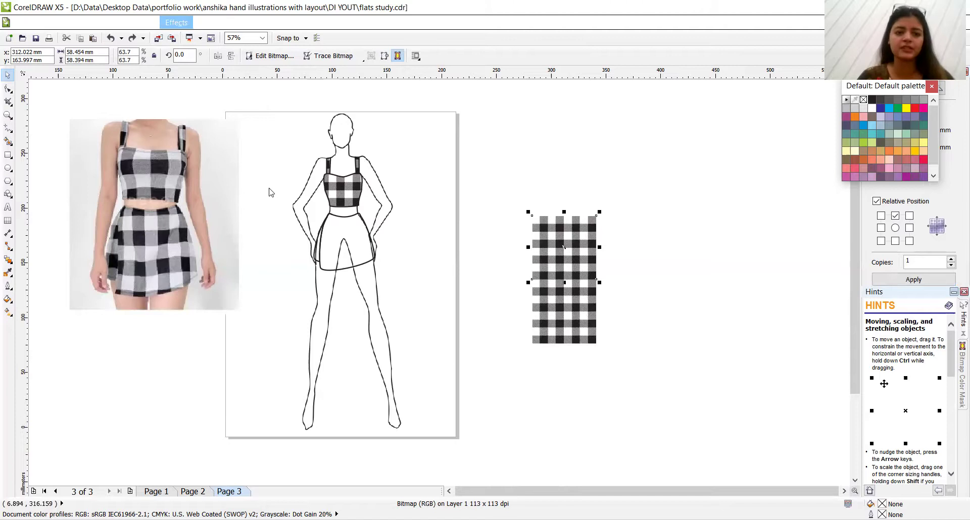
- PowerClip the gingham into the skirt outline and centre it within the skirt shape
{"action": "left_click", "coordinate": [334, 254]}
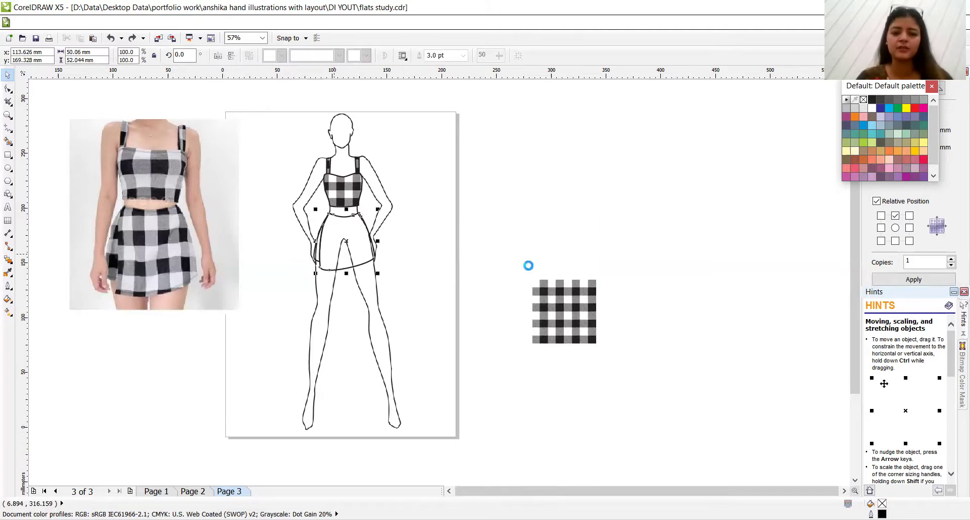
{"action": "left_click", "coordinate": [416, 264]}
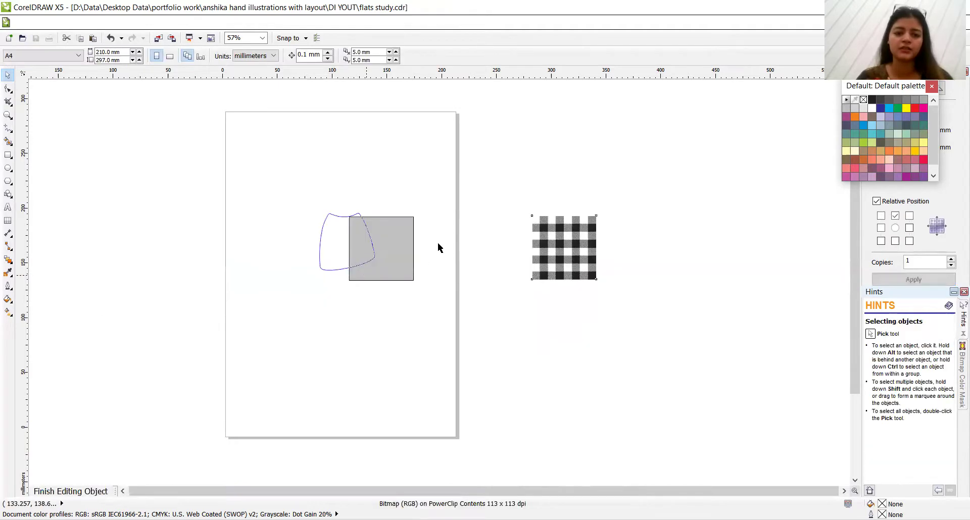
{"action": "key", "text": "p"}
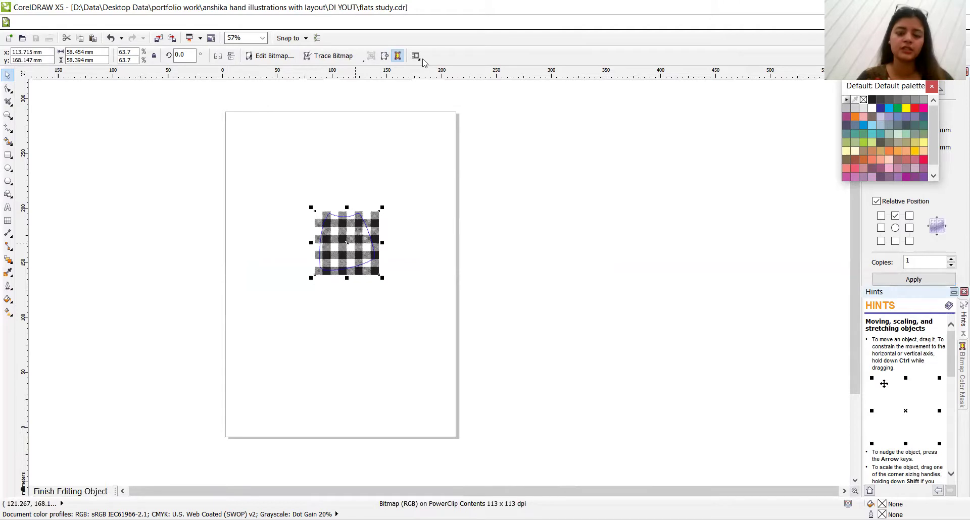
{"action": "left_click", "coordinate": [544, 293], "text": "ctrl"}
{"action": "left_click", "coordinate": [544, 293]}
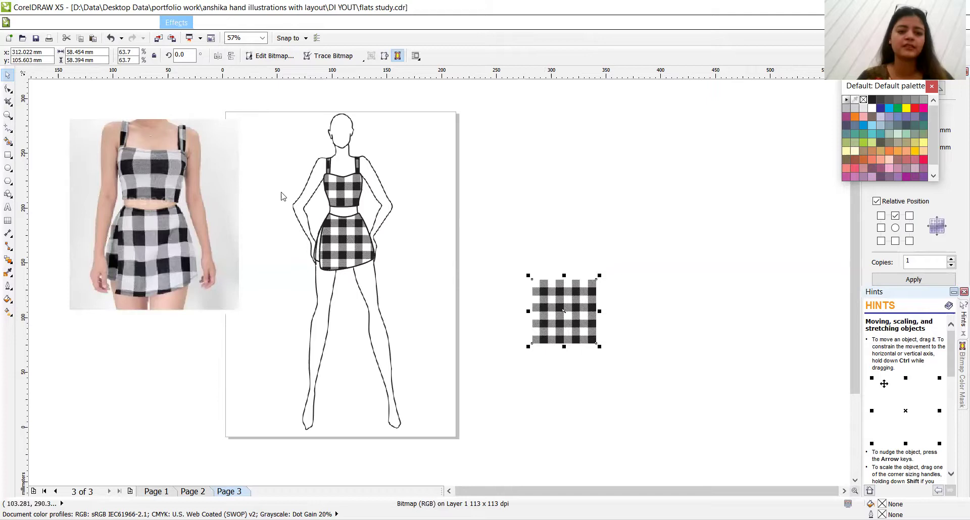
- Clip the remaining gingham swatch into the skirt and shift it up and right
{"action": "left_click", "coordinate": [317, 254]}
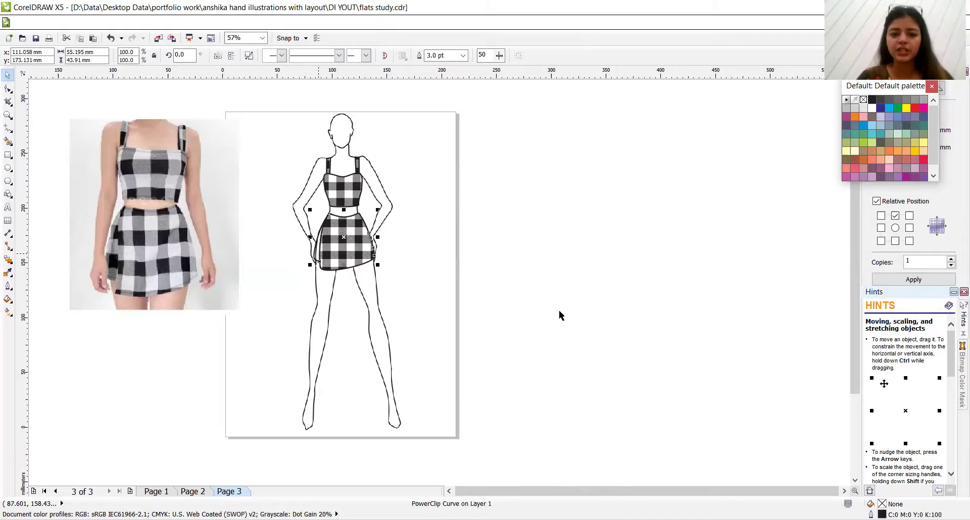
{"action": "left_click", "coordinate": [357, 249], "text": "ctrl"}
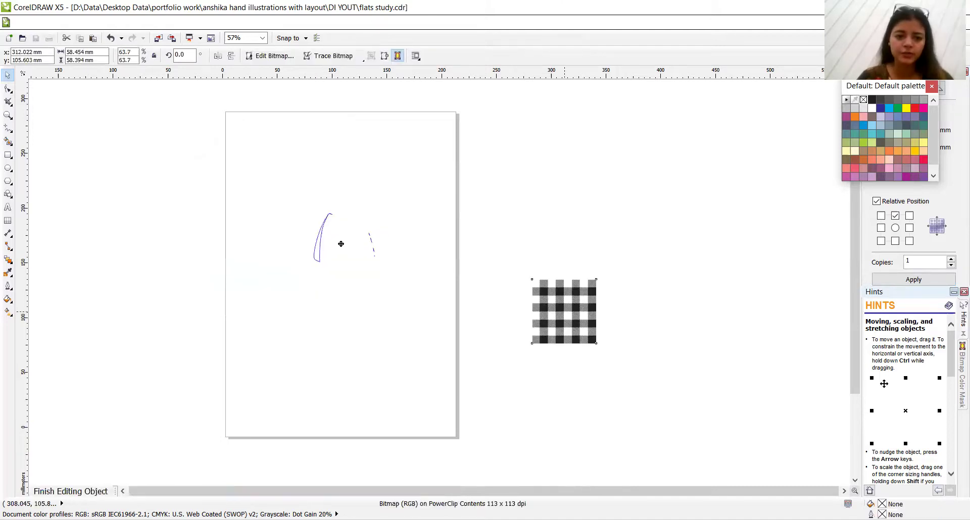
{"action": "mouse_move", "coordinate": [343, 242]}
{"action": "left_mouse_down"}
{"action": "mouse_move", "coordinate": [346, 232]}
{"action": "mouse_move", "coordinate": [343, 242]}
{"action": "left_mouse_up"}
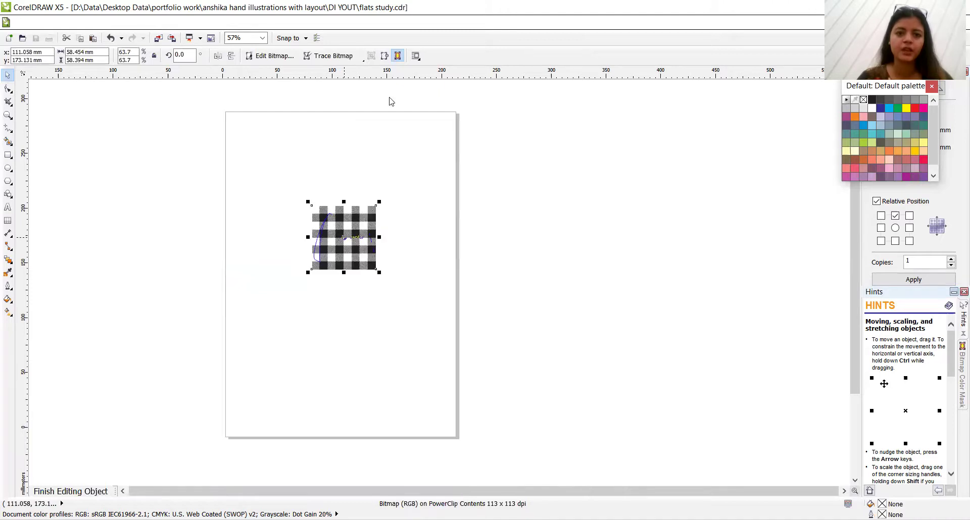
{"action": "left_click", "coordinate": [398, 58]}
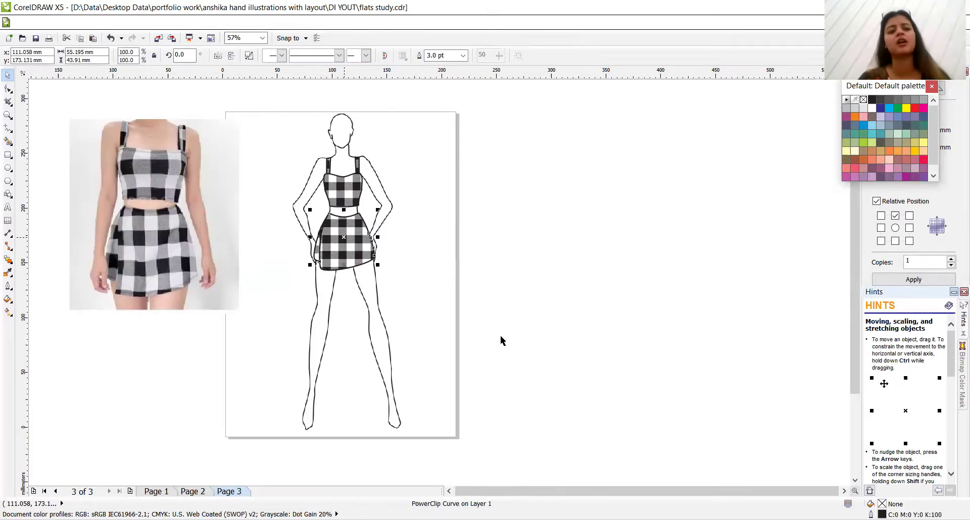
- Nudge the gingham inside the skirt slightly left so it sits neatly
{"action": "left_click", "coordinate": [359, 247], "text": "ctrl"}
{"action": "left_click", "coordinate": [359, 247]}
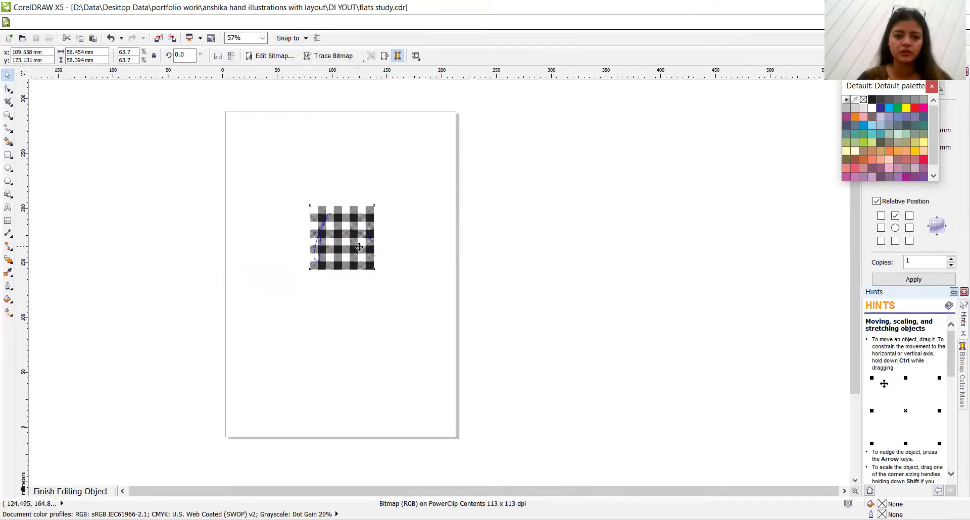
{"action": "left_click_drag", "start_coordinate": [359, 247], "coordinate": [358, 247]}
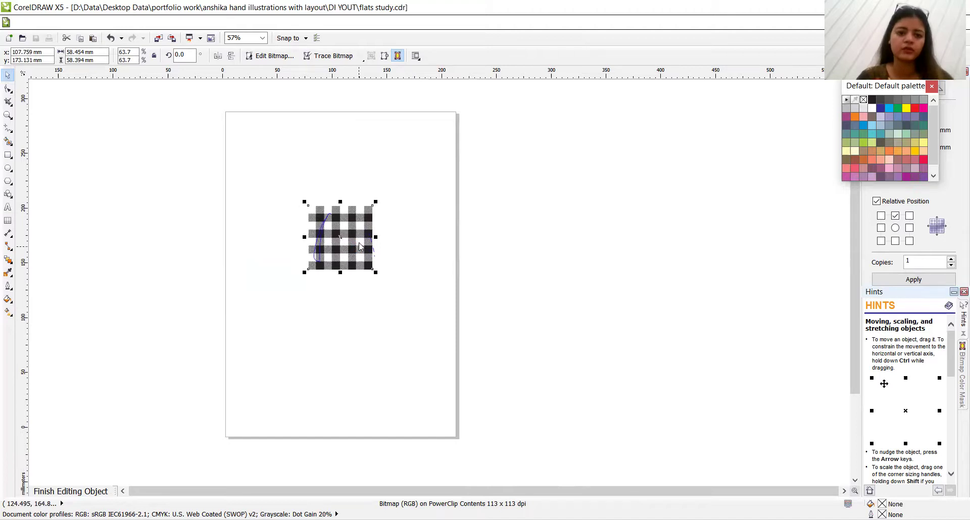
{"action": "left_click", "coordinate": [609, 330], "text": "ctrl"}
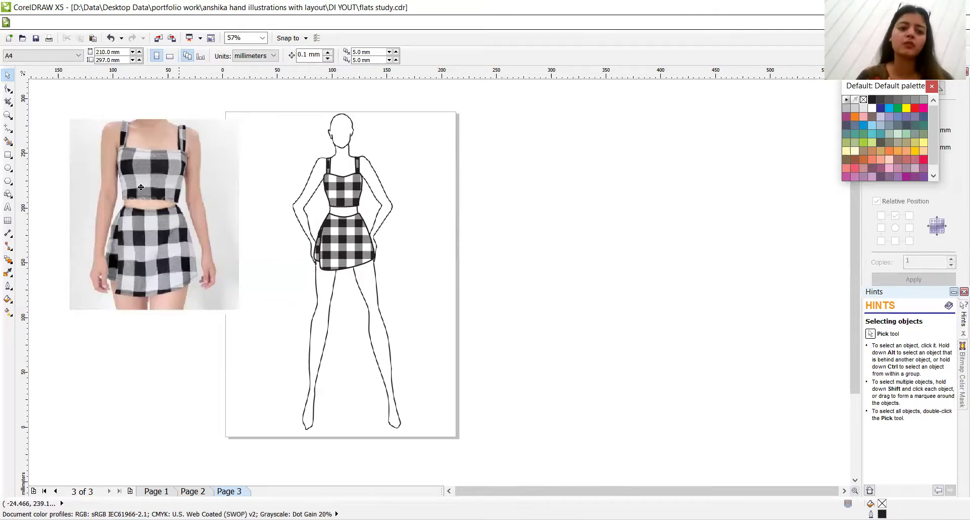
- Move the reference photo up-left beside the croquis, undoing the accidental croquis move, then deselect
{"action": "left_click", "coordinate": [141, 188]}
{"action": "key", "text": "ctrl+z"}
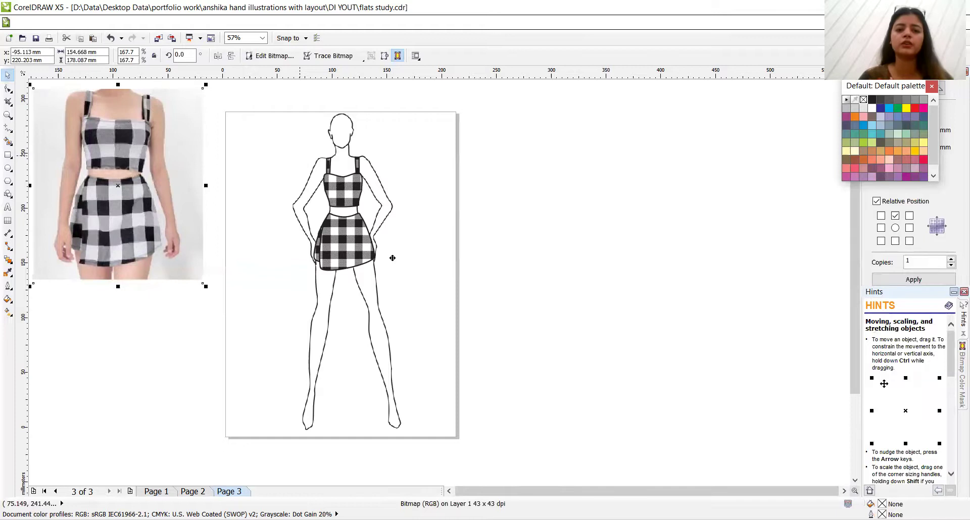
{"action": "key", "text": "ctrl+z"}
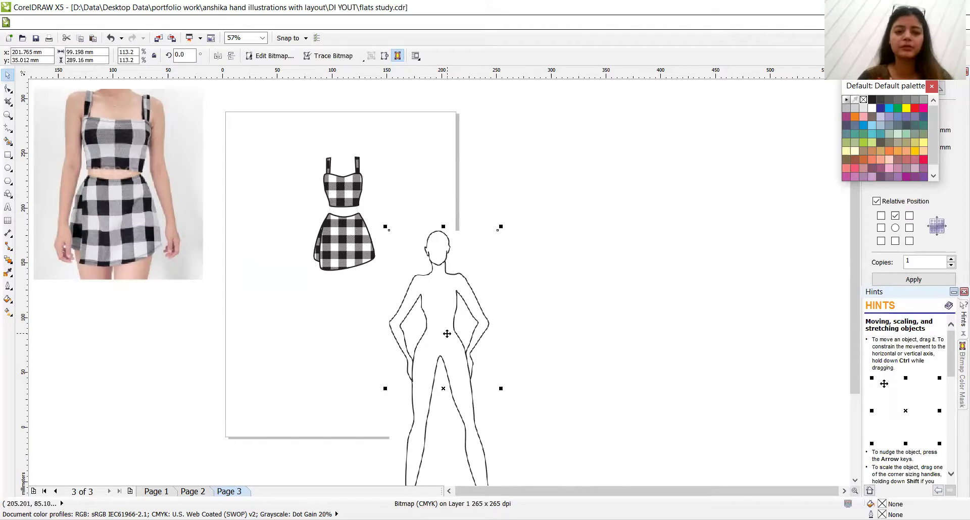
{"action": "key", "text": "ctrl+z"}
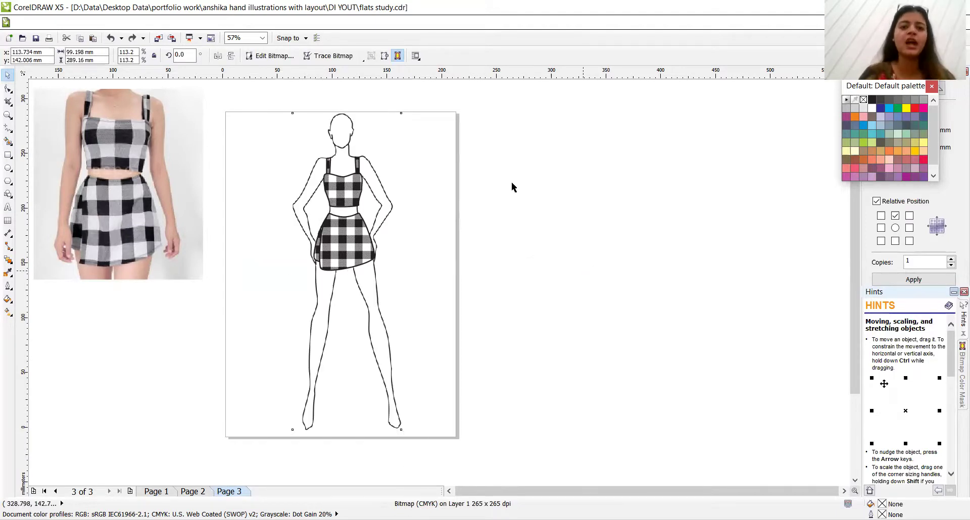
{"action": "left_click", "coordinate": [511, 187]}
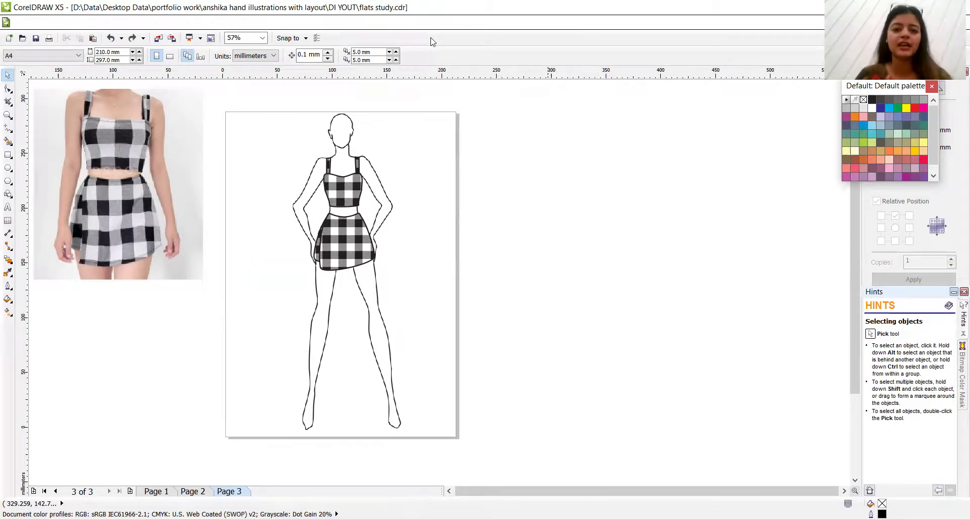